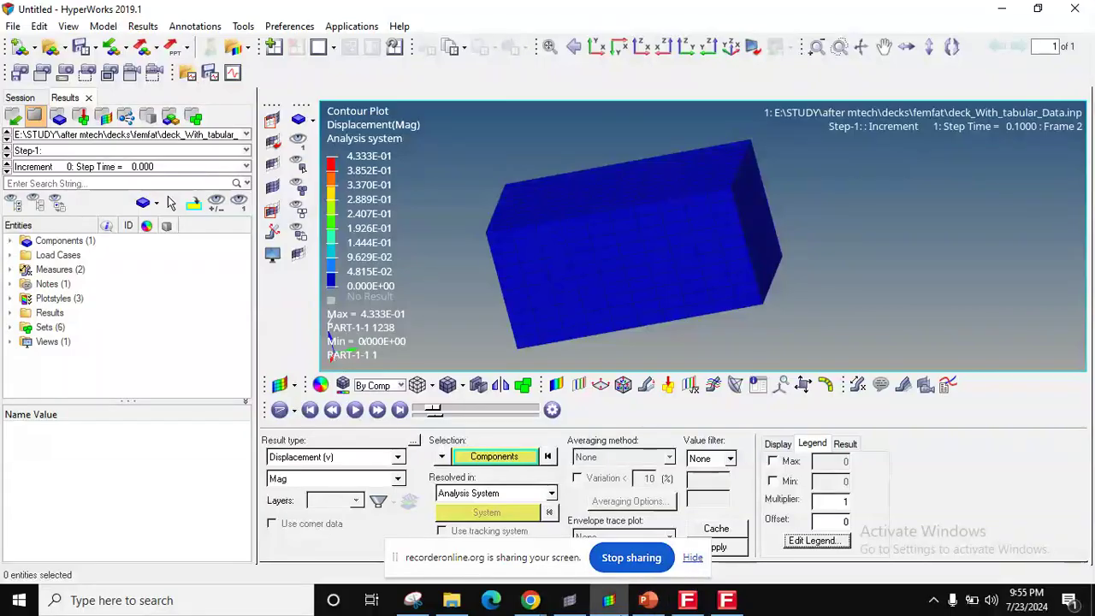
Step: Switch to the PowerPoint stress-cycle slide and add a text box reading "Smin =0" below the Mean formula
{"action": "left_click", "coordinate": [647, 600]}
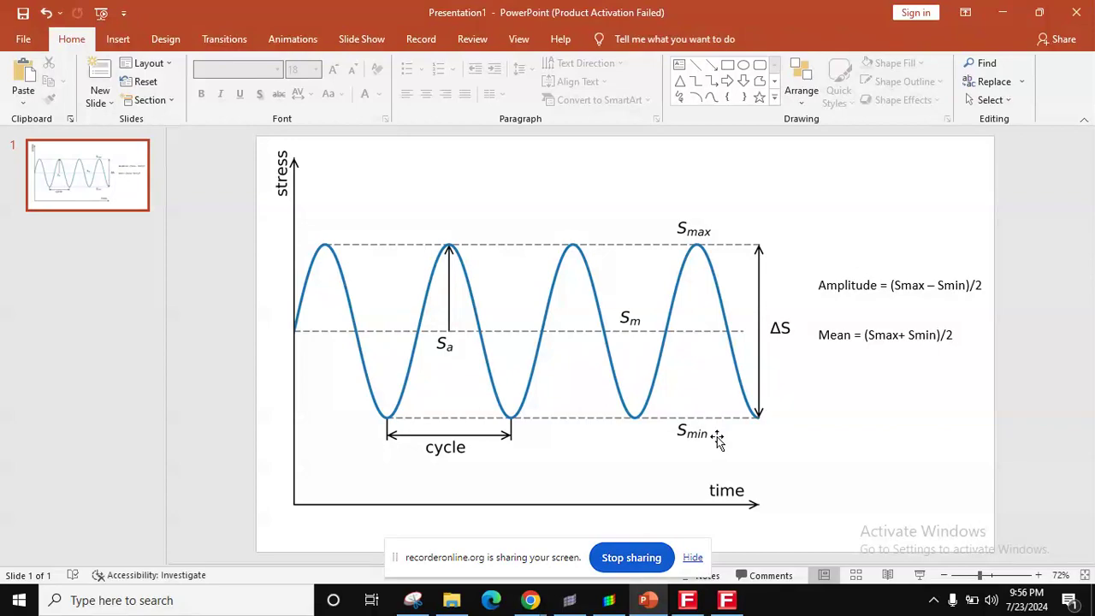
{"action": "left_click", "coordinate": [679, 66]}
{"action": "left_click", "coordinate": [823, 415]}
{"action": "type", "text": "sm"}
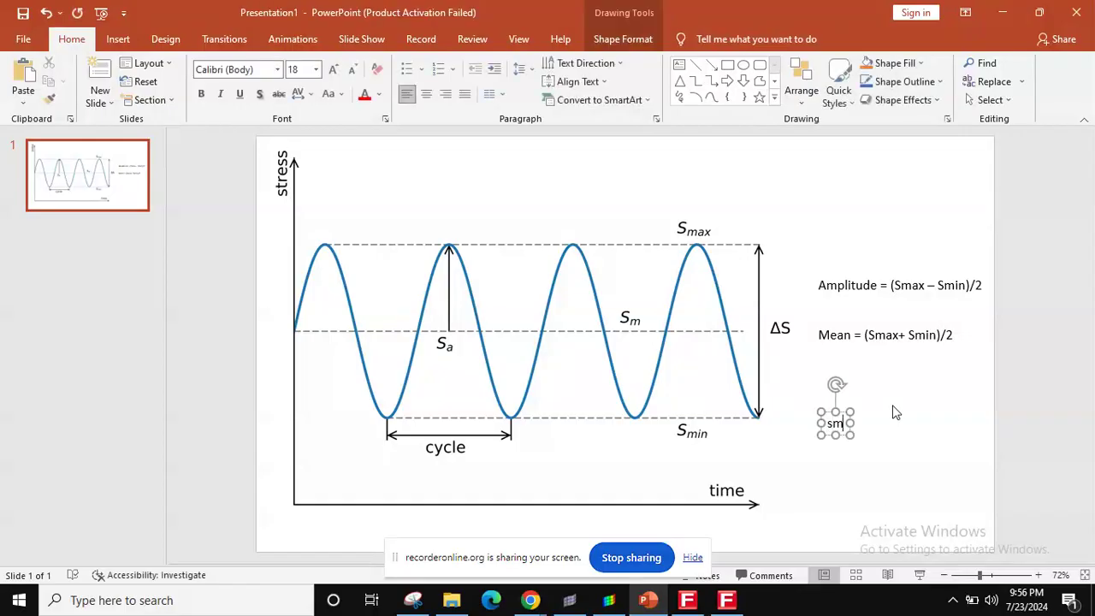
{"action": "type", "text": "in ="}
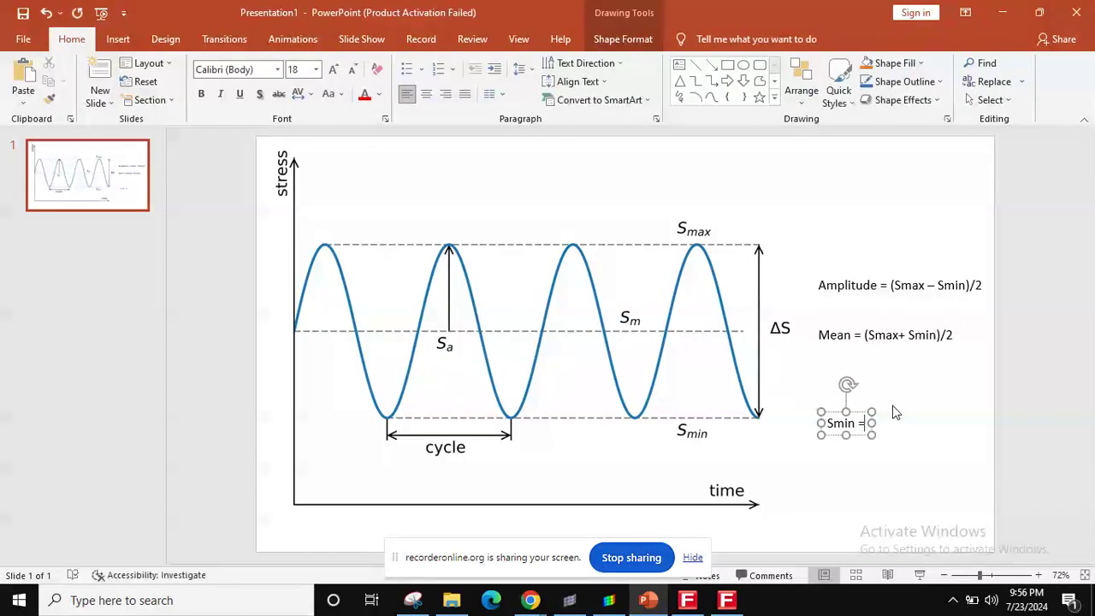
{"action": "type", "text": "0"}
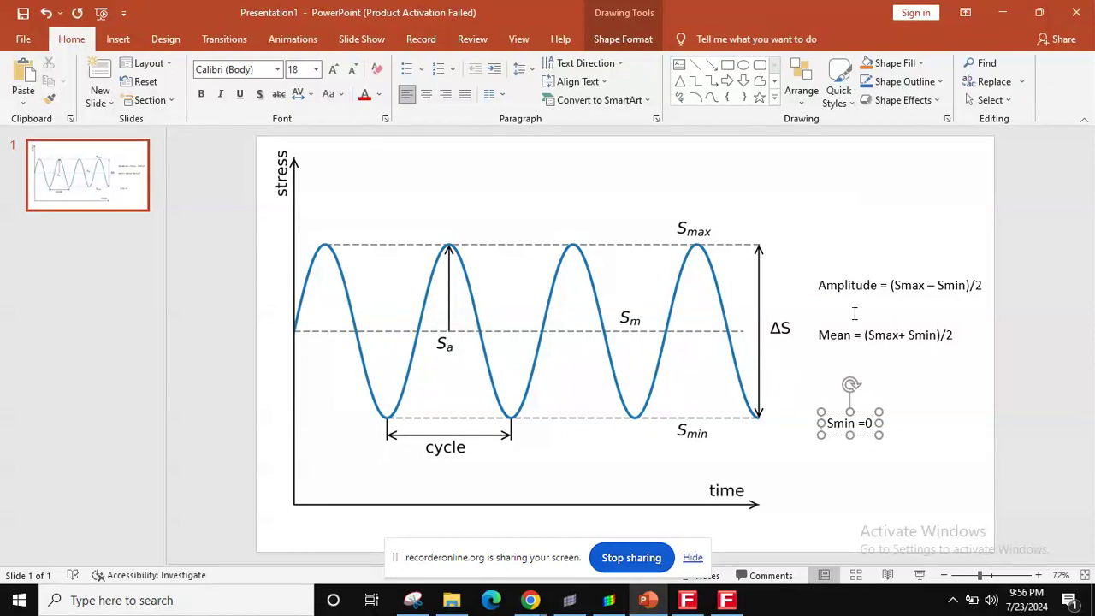
Step: Return to HyperWorks and animate the block's displacement contour up to the last increment of Step-1
{"action": "left_click", "coordinate": [999, 12]}
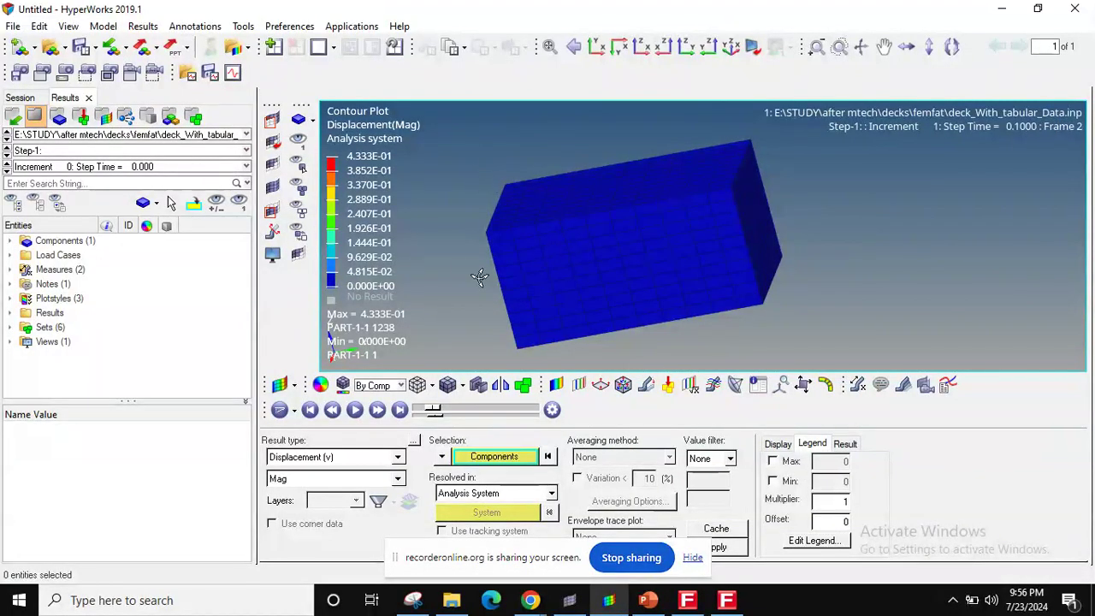
{"action": "left_click_drag", "start_coordinate": [479, 276], "coordinate": [752, 245], "text": "ctrl"}
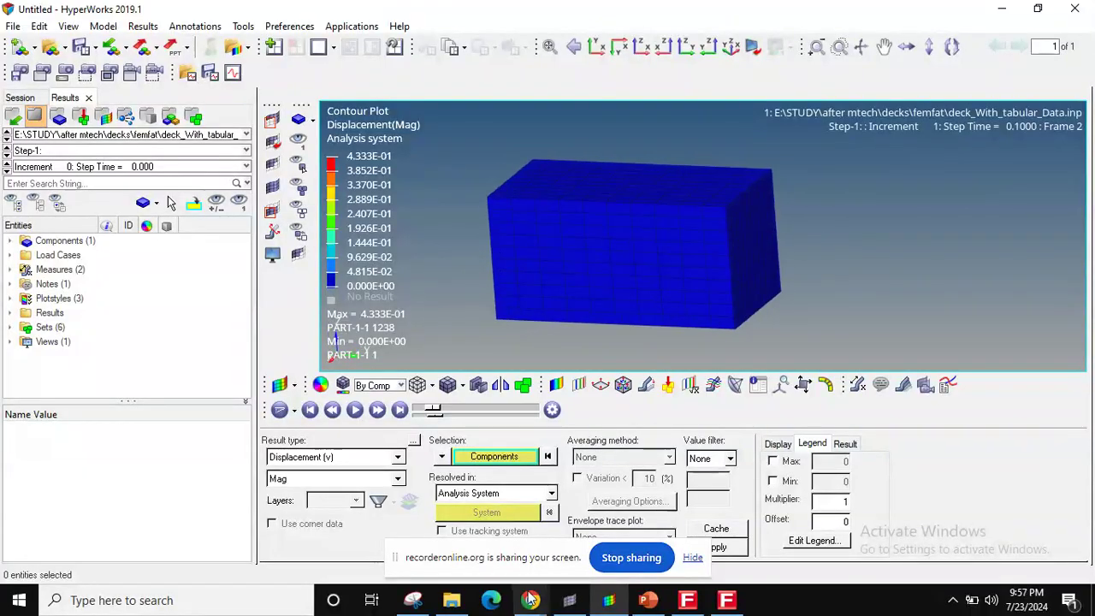
{"action": "left_click", "coordinate": [355, 410]}
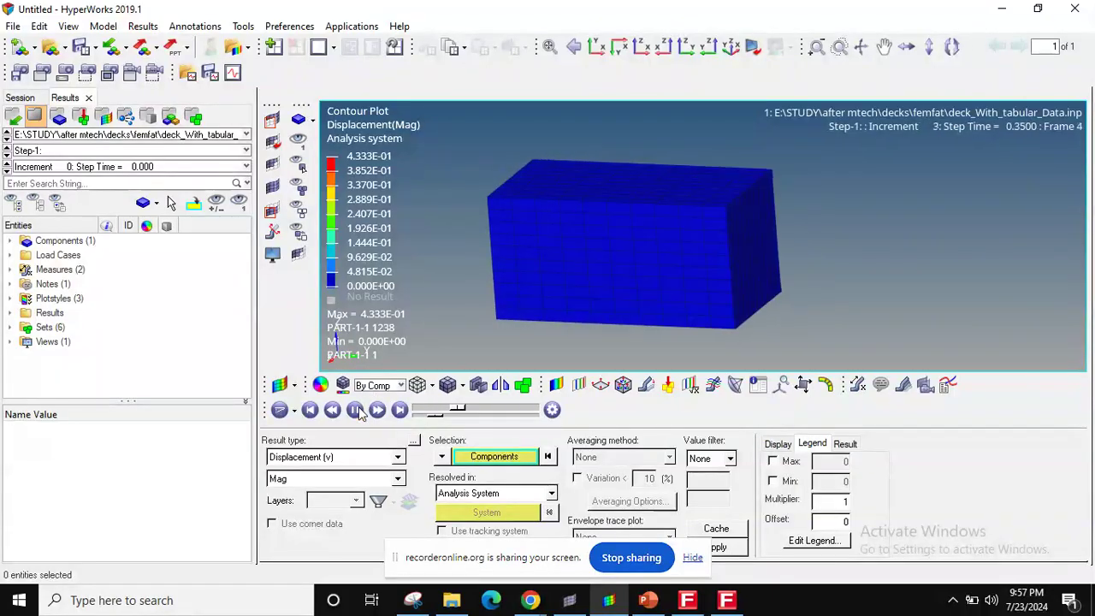
{"action": "left_click", "coordinate": [356, 411]}
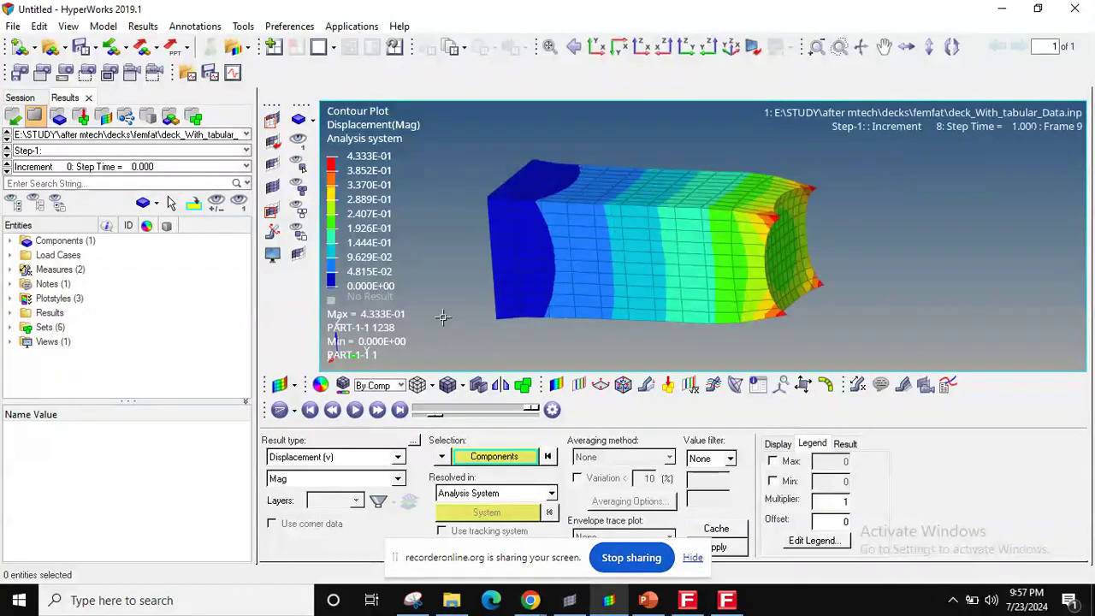
Step: Switch to FEMFAT BASIC and import deck_With_tabular_Data.inp as the FE entities in ABAQUS INP format
{"action": "left_click", "coordinate": [1003, 7]}
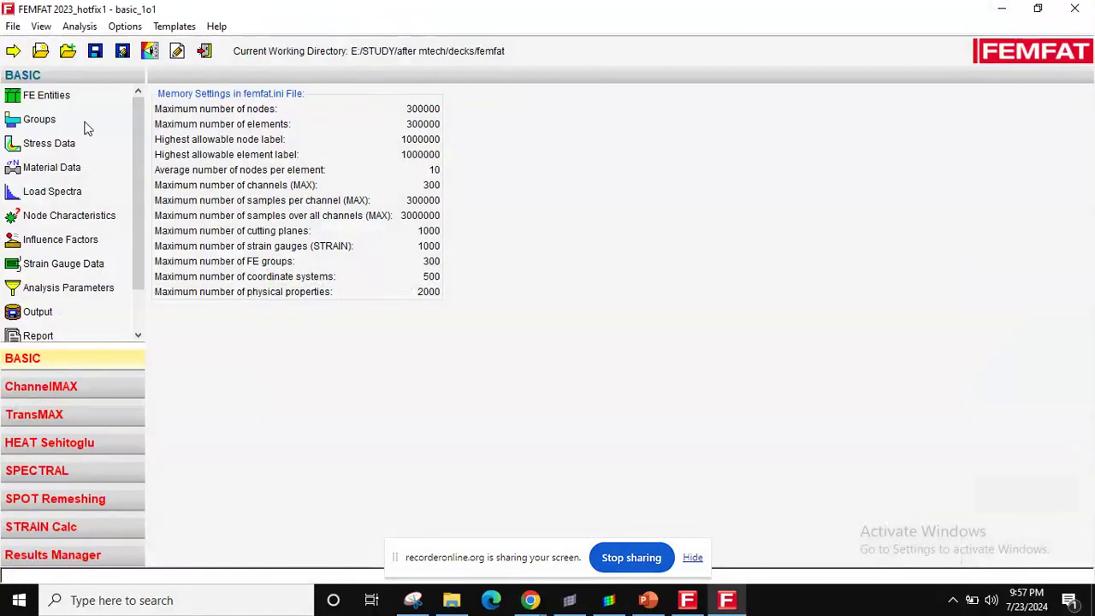
{"action": "left_click", "coordinate": [86, 103]}
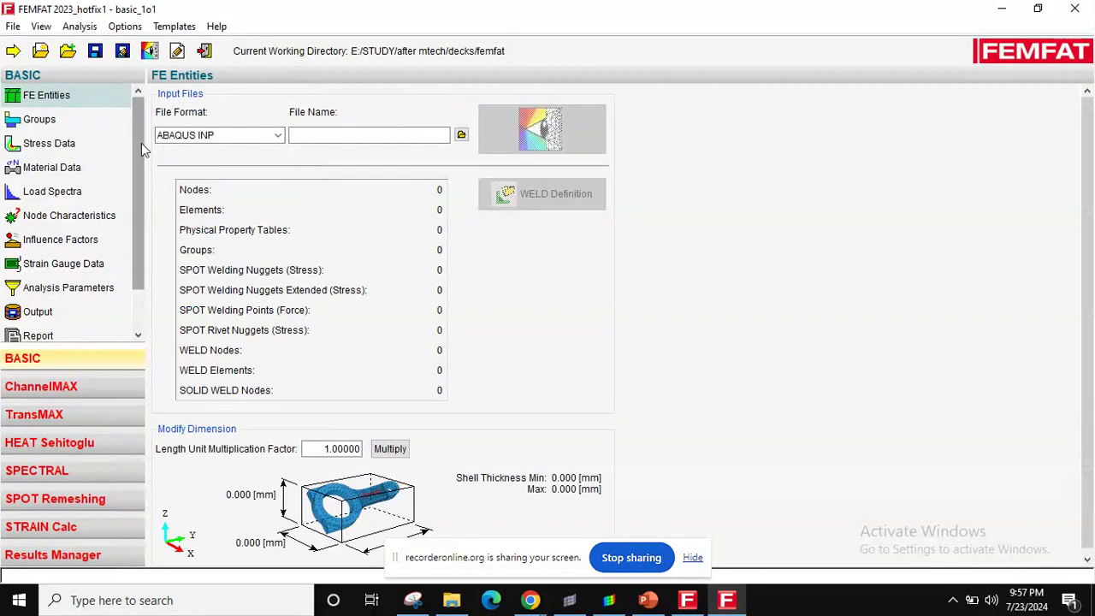
{"action": "left_click", "coordinate": [60, 360]}
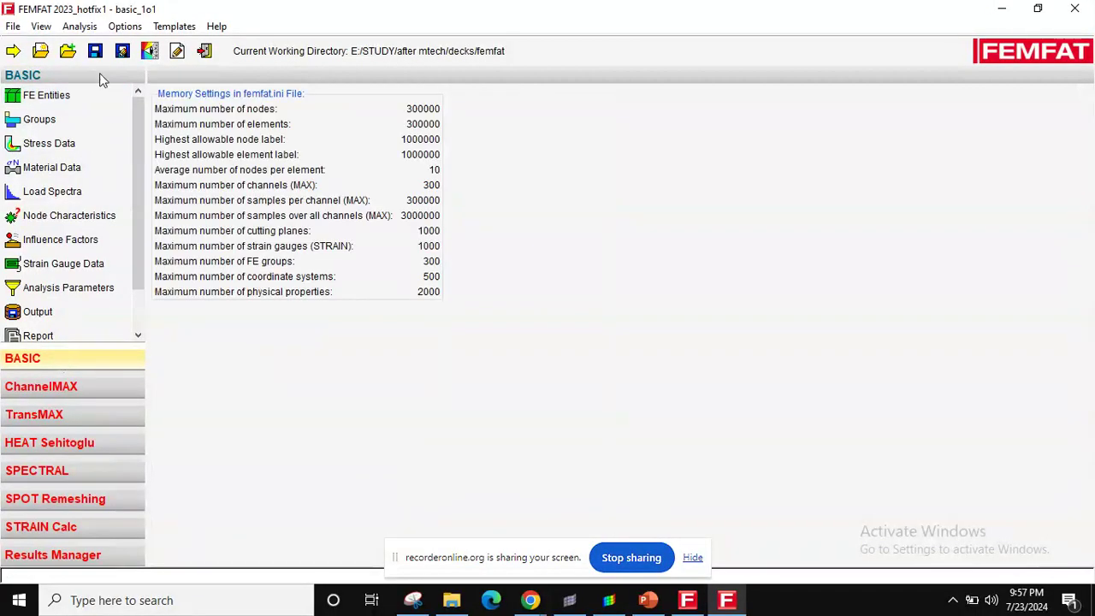
{"action": "left_click", "coordinate": [53, 96]}
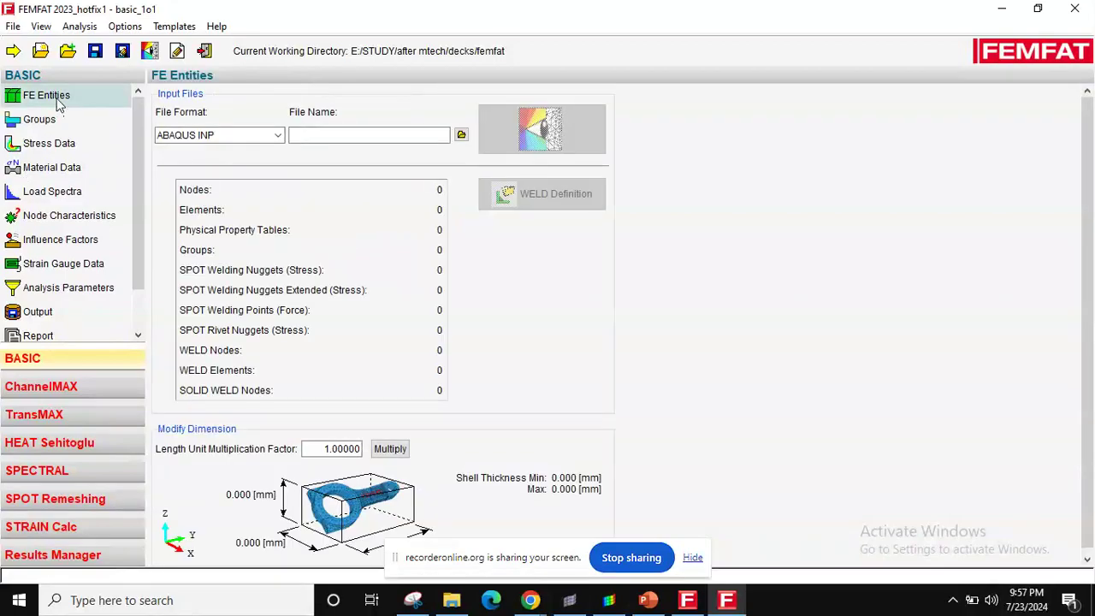
{"action": "left_click", "coordinate": [197, 140]}
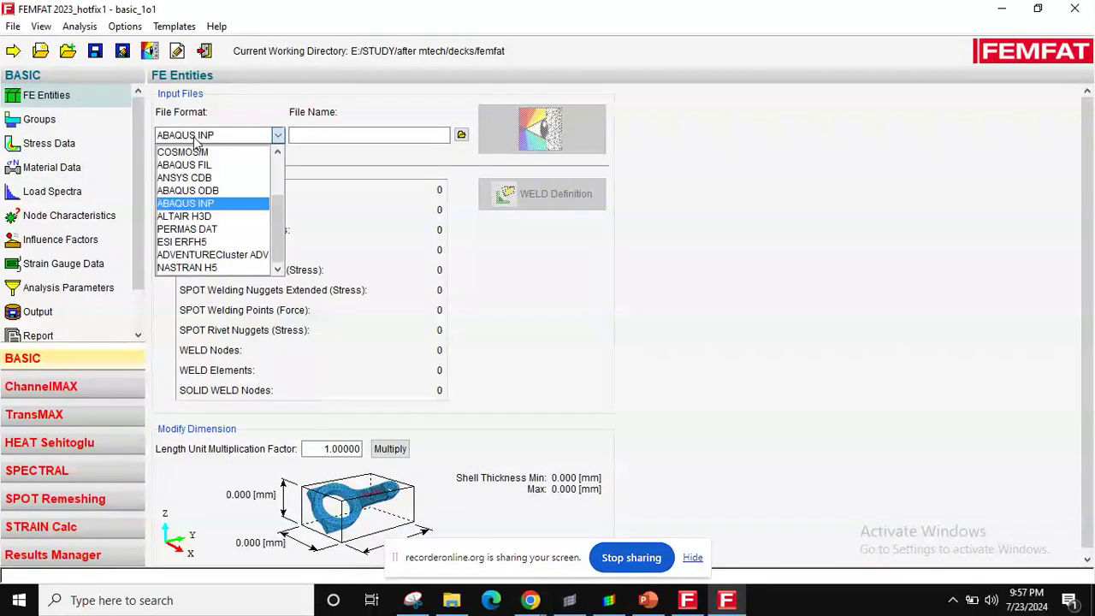
{"action": "left_click", "coordinate": [202, 204]}
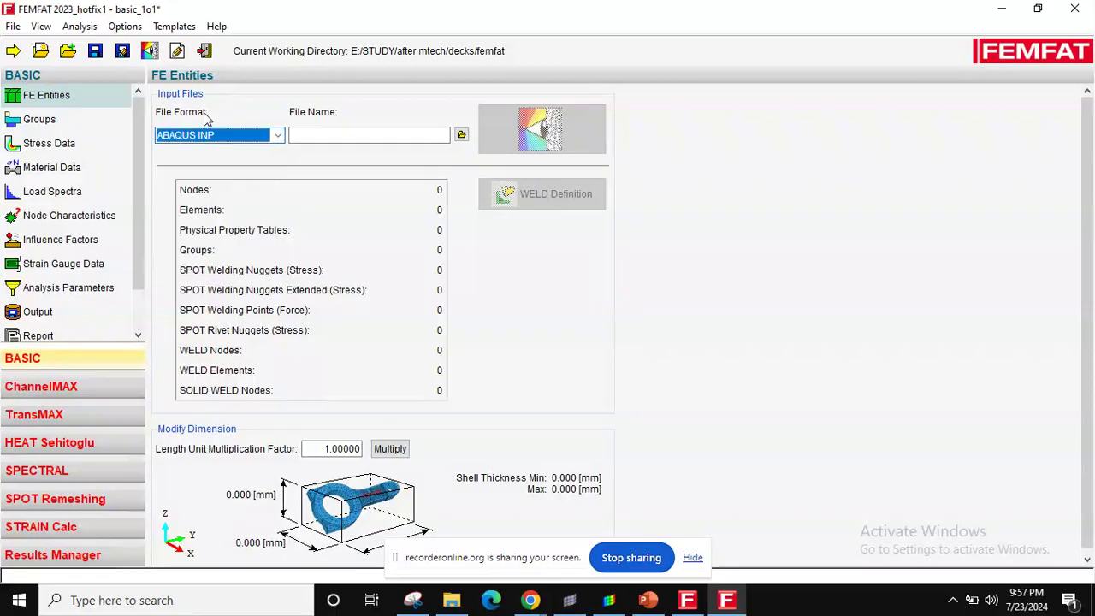
{"action": "left_click", "coordinate": [461, 136]}
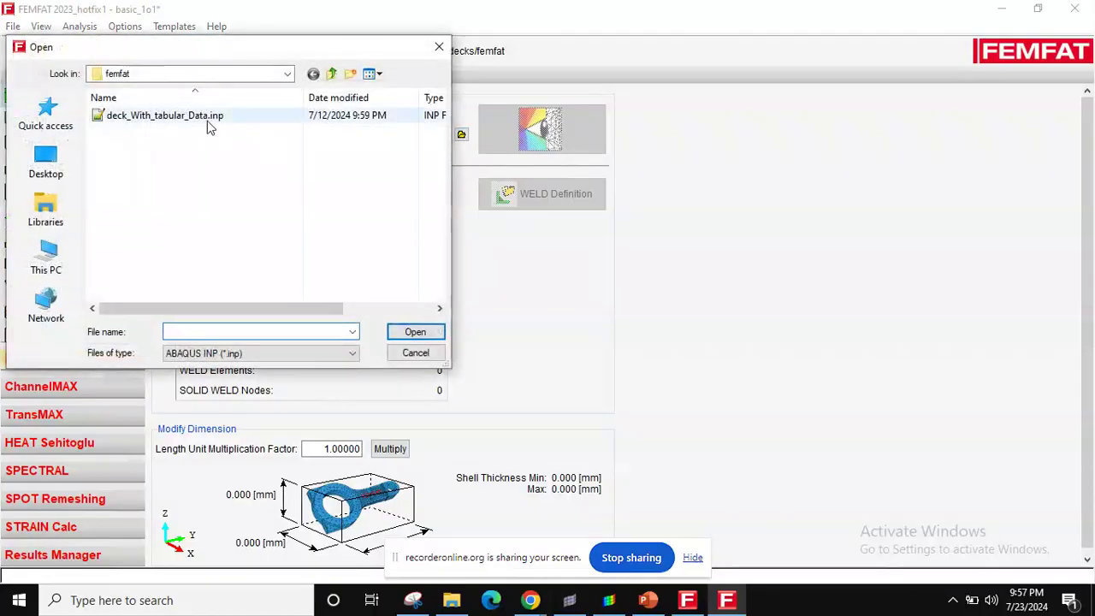
{"action": "double_click", "coordinate": [208, 119]}
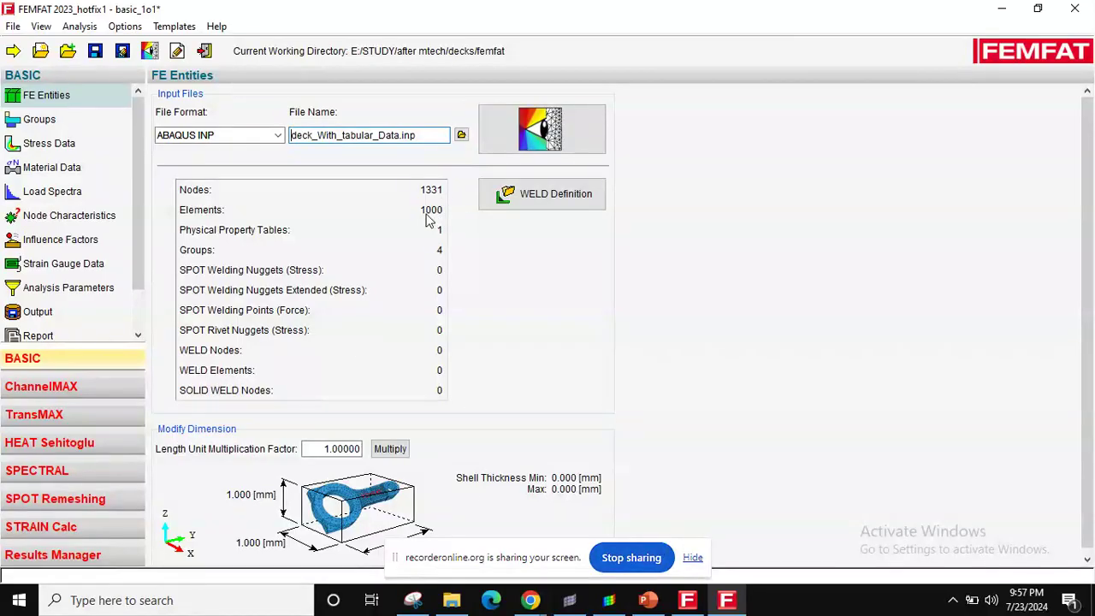
Step: Add the nodes related to the elements in group 4 to the group 4 - ALL
{"action": "left_click", "coordinate": [62, 125]}
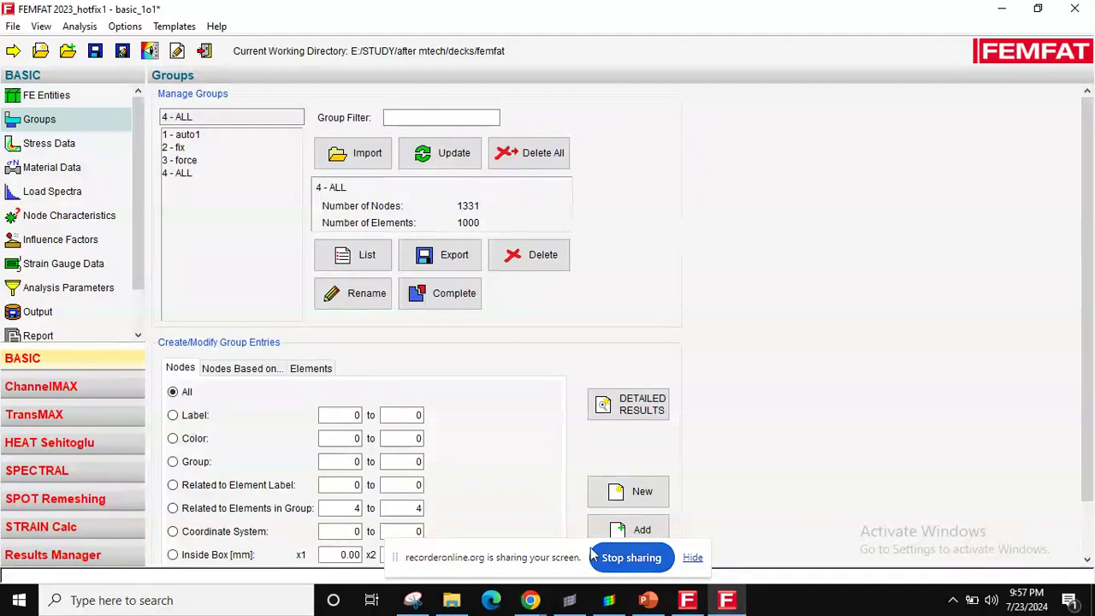
{"action": "left_click", "coordinate": [694, 558]}
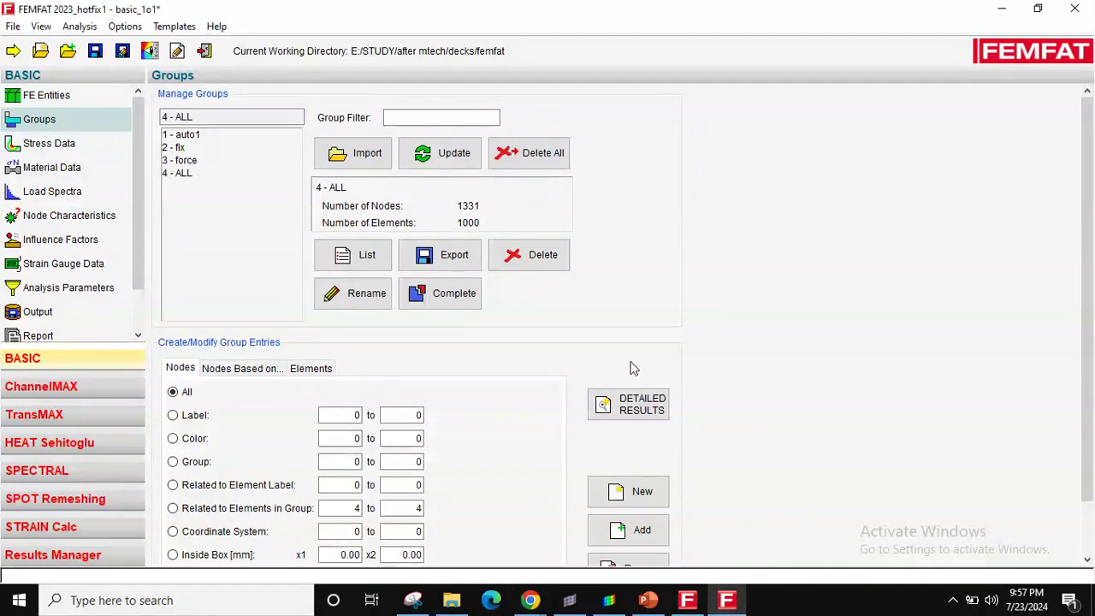
{"action": "mouse_move", "coordinate": [1088, 338]}
{"action": "left_mouse_down"}
{"action": "mouse_move", "coordinate": [1088, 393]}
{"action": "mouse_move", "coordinate": [1088, 338]}
{"action": "left_mouse_up"}
{"action": "left_click", "coordinate": [607, 599]}
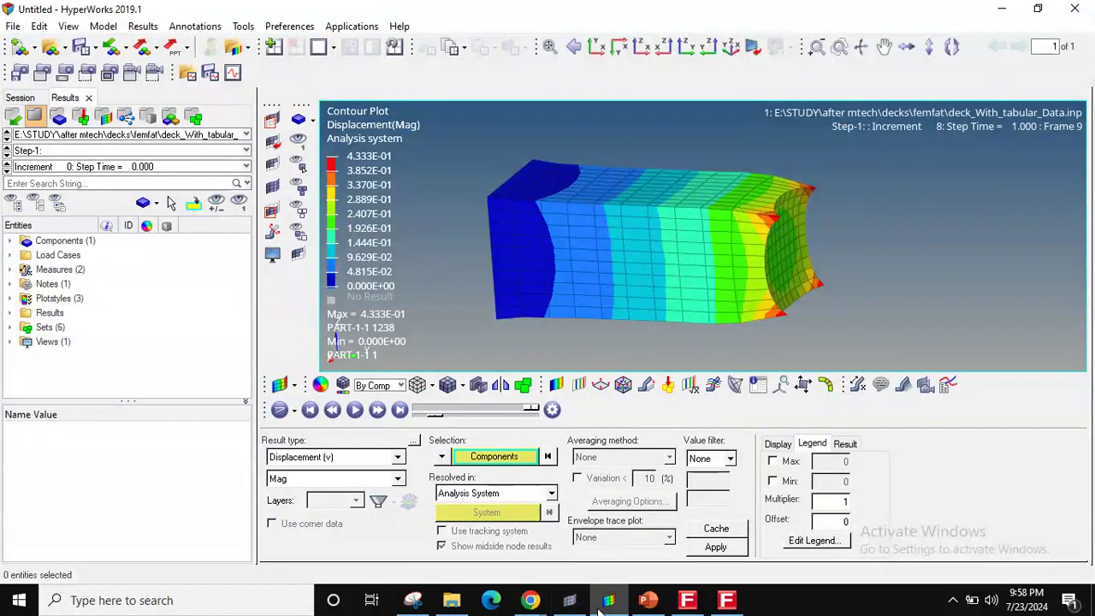
{"action": "left_click", "coordinate": [600, 609]}
{"action": "left_click", "coordinate": [187, 178]}
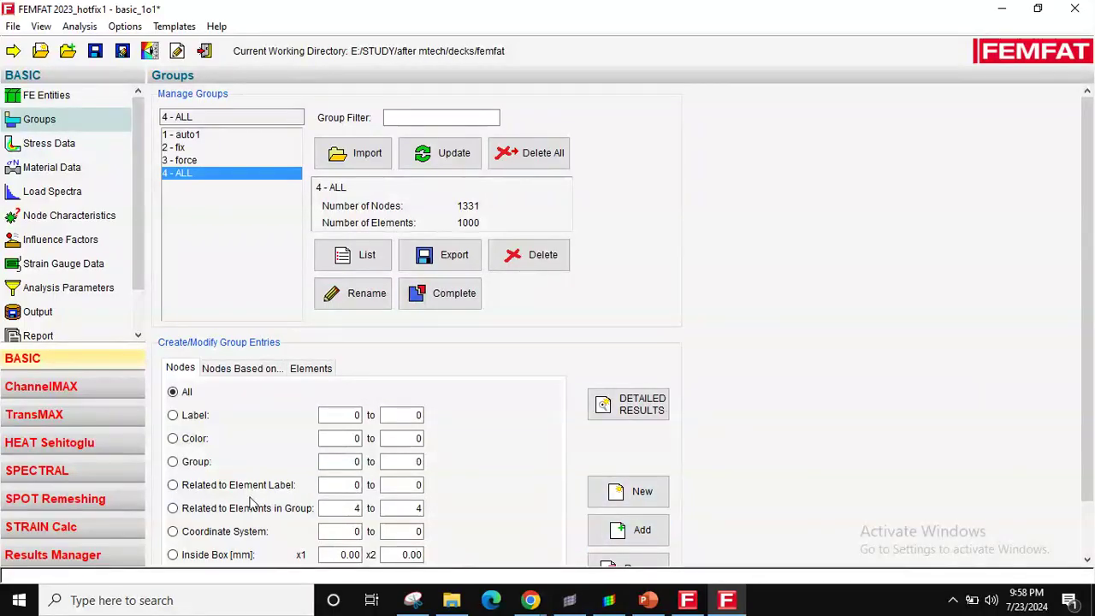
{"action": "left_click", "coordinate": [248, 508]}
{"action": "left_click", "coordinate": [628, 529]}
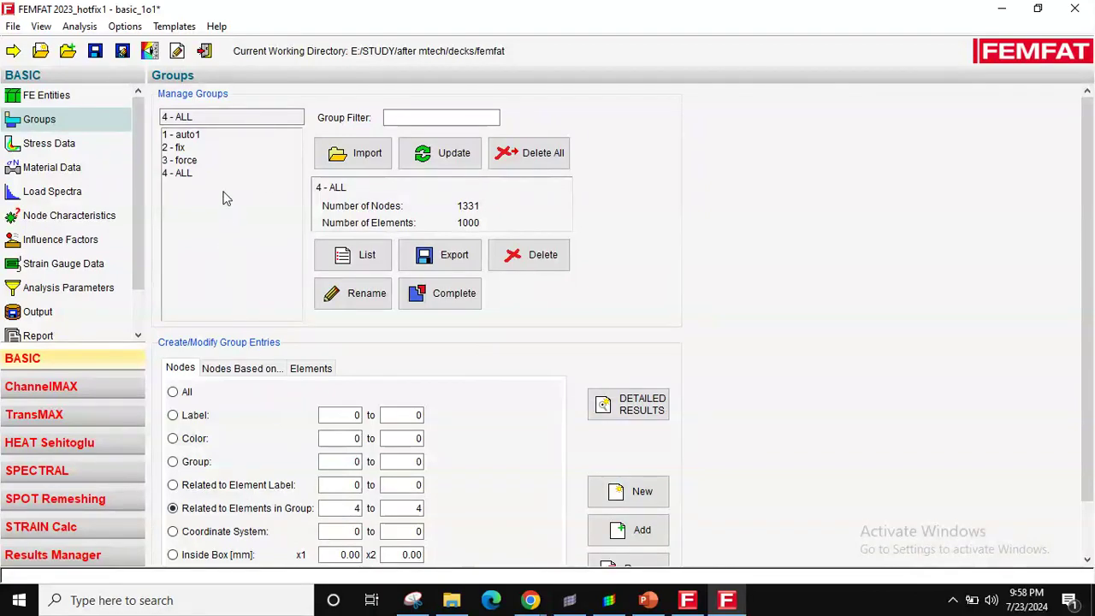
Step: Set the stress data type to Upper/Lower and load deck_With_tabular_Data.odb in ODB ABAQUS format as the Upper dataset
{"action": "left_click", "coordinate": [39, 149]}
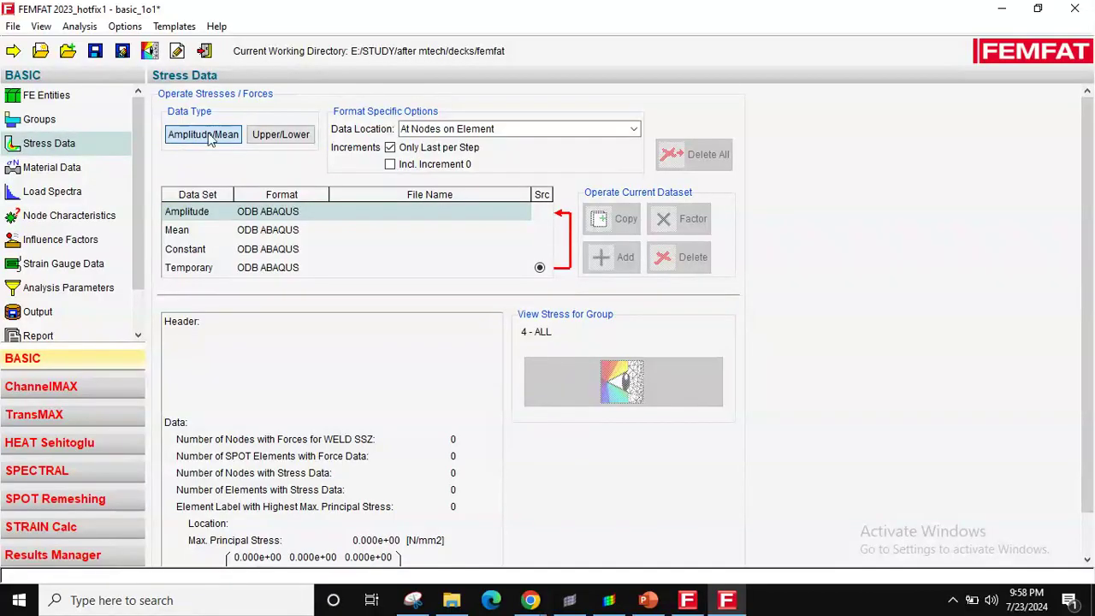
{"action": "left_click", "coordinate": [306, 142]}
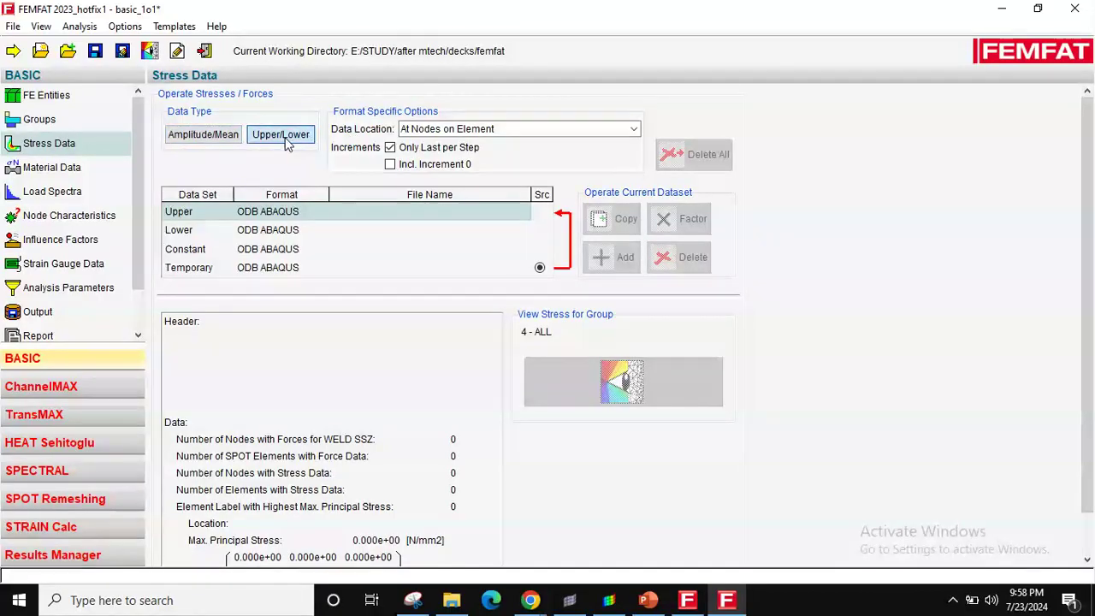
{"action": "left_click", "coordinate": [274, 214]}
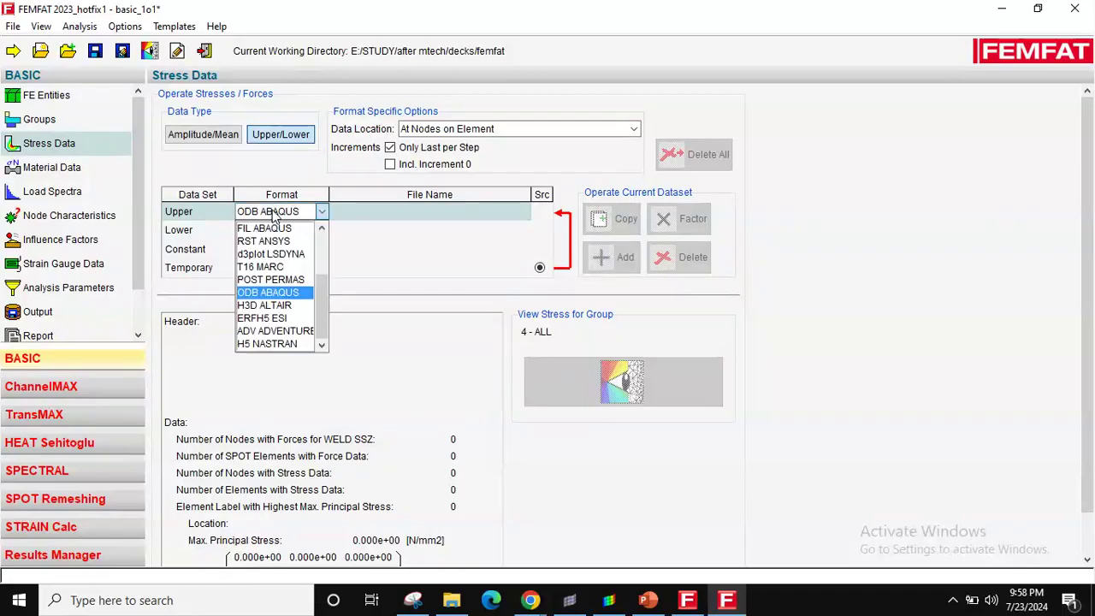
{"action": "left_click", "coordinate": [278, 293]}
{"action": "left_click", "coordinate": [479, 211]}
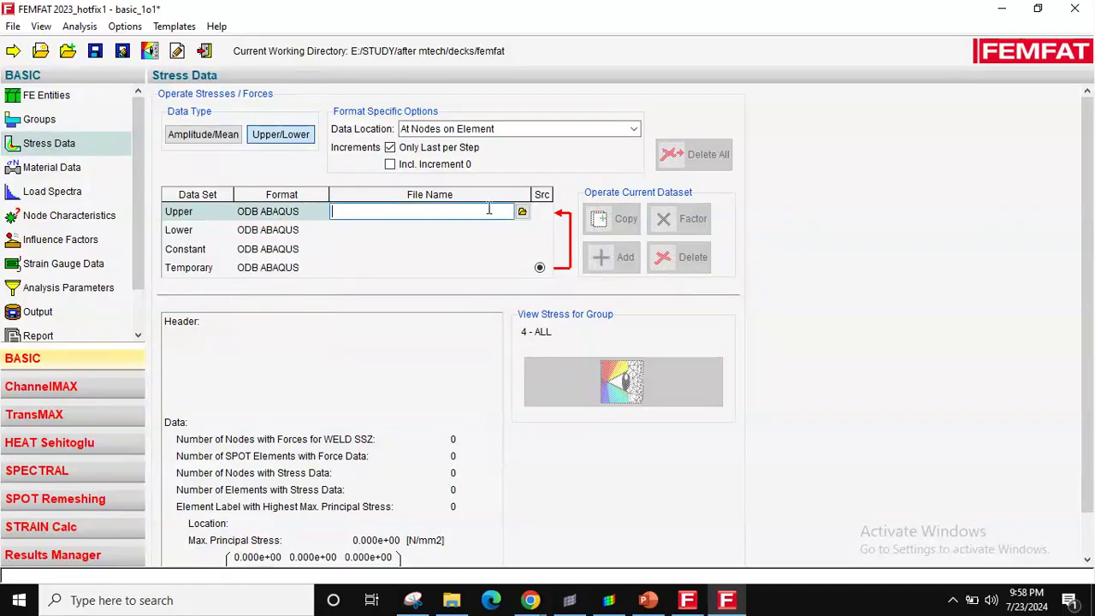
{"action": "left_click", "coordinate": [522, 211]}
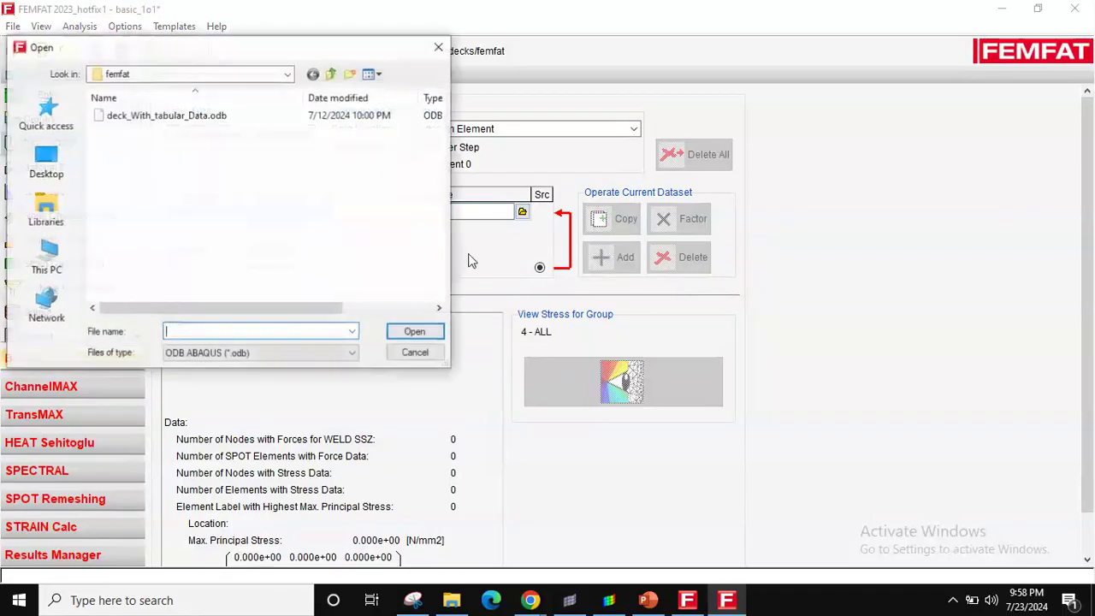
{"action": "double_click", "coordinate": [252, 116]}
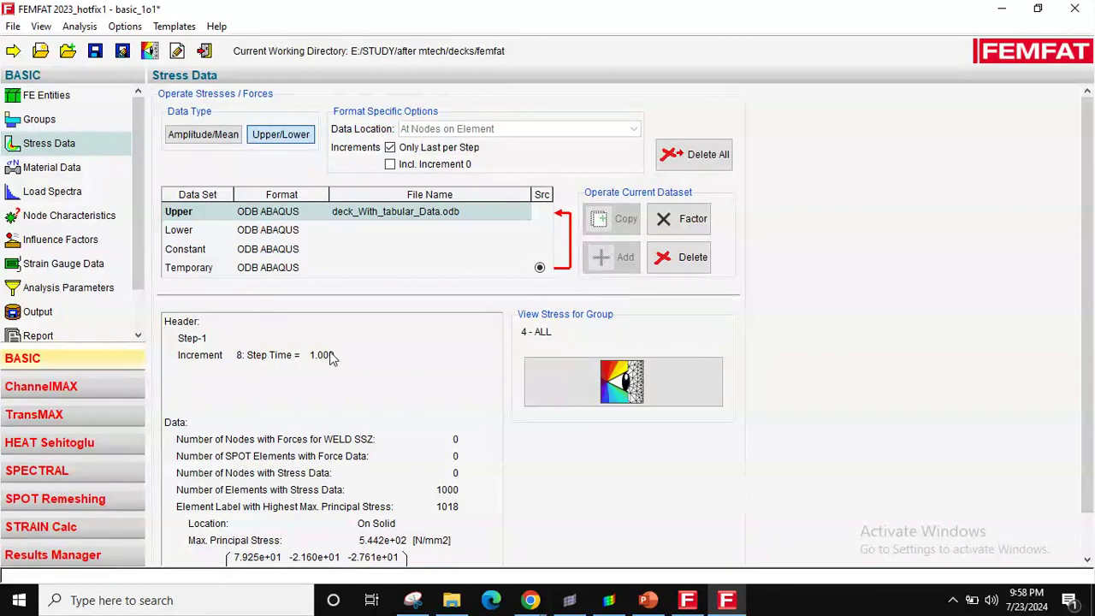
Step: Turn off Only Last per Step and load Step-1 increment 2 (step time 0.2000) from deck_With_tabular_Data_upd.odb as the Upper dataset
{"action": "left_click", "coordinate": [391, 148]}
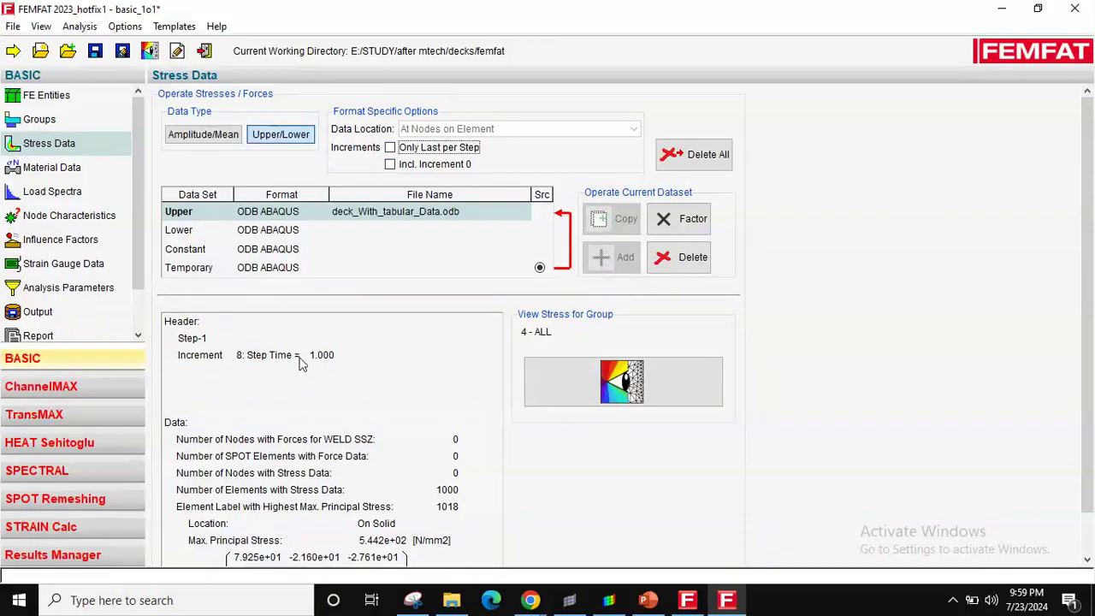
{"action": "left_click", "coordinate": [520, 216]}
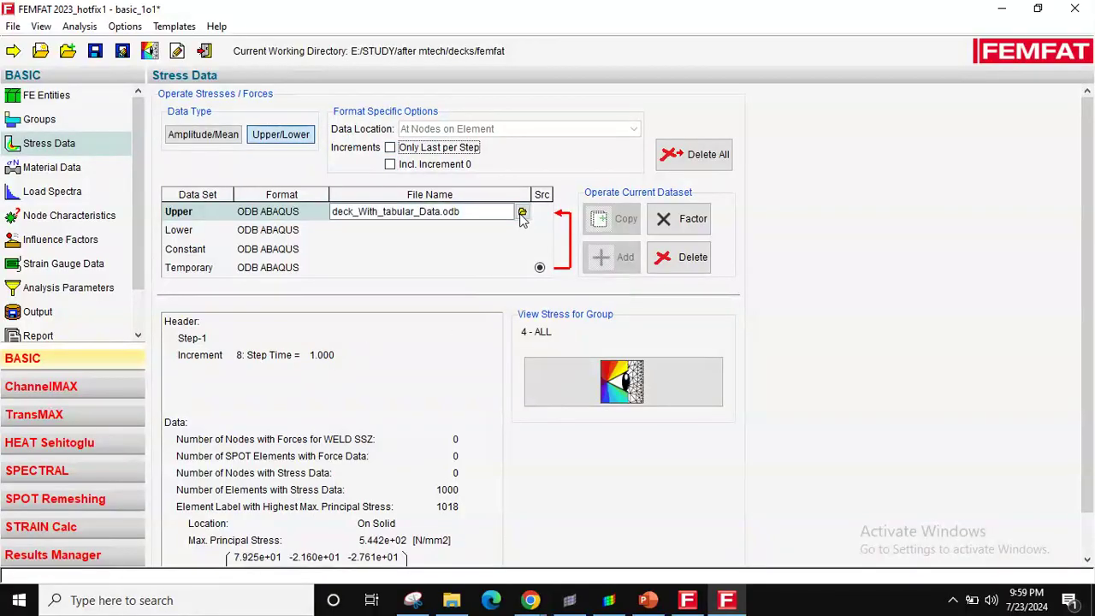
{"action": "left_click", "coordinate": [523, 217]}
{"action": "double_click", "coordinate": [272, 130]}
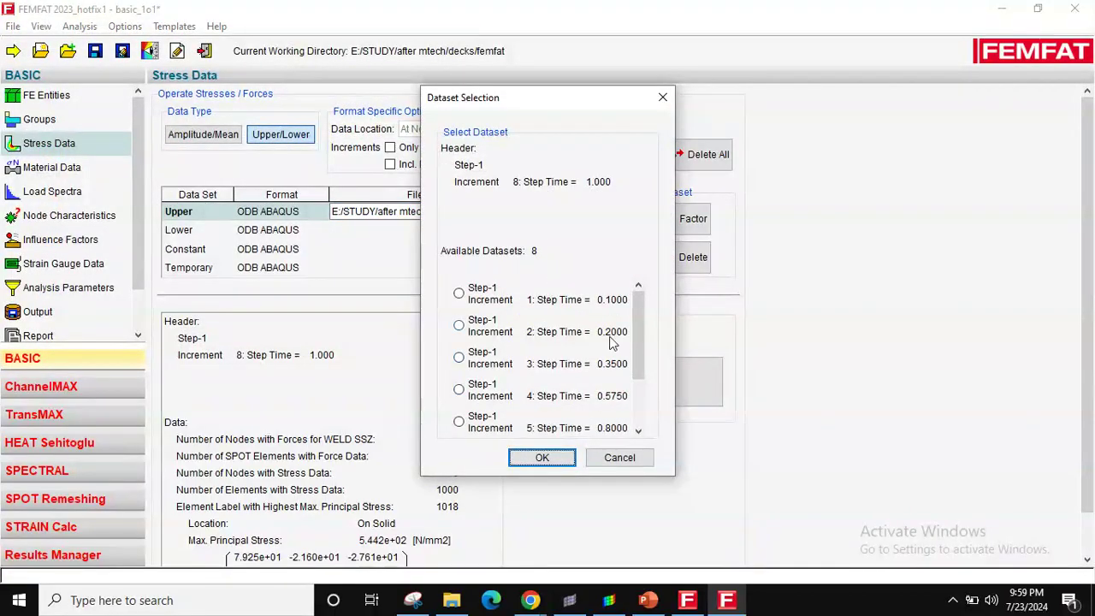
{"action": "left_click", "coordinate": [581, 332]}
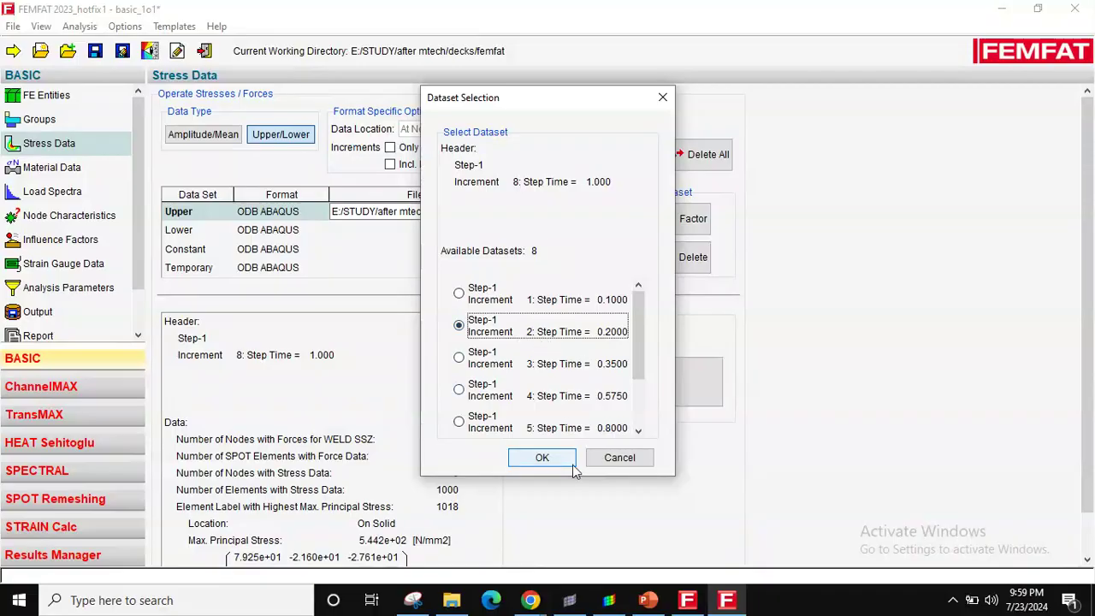
{"action": "left_click", "coordinate": [542, 457]}
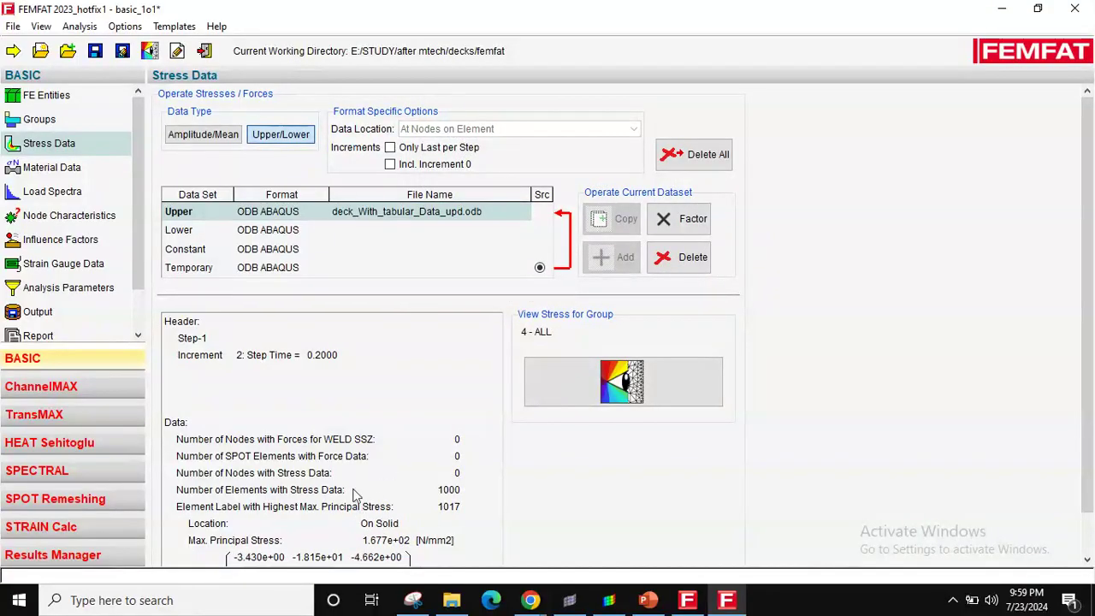
Step: Reload the Upper dataset from deck_With_tabular_Data_upd.odb using Step-1 increment 8 with step time 1.000
{"action": "left_click", "coordinate": [524, 214]}
{"action": "left_click", "coordinate": [522, 211]}
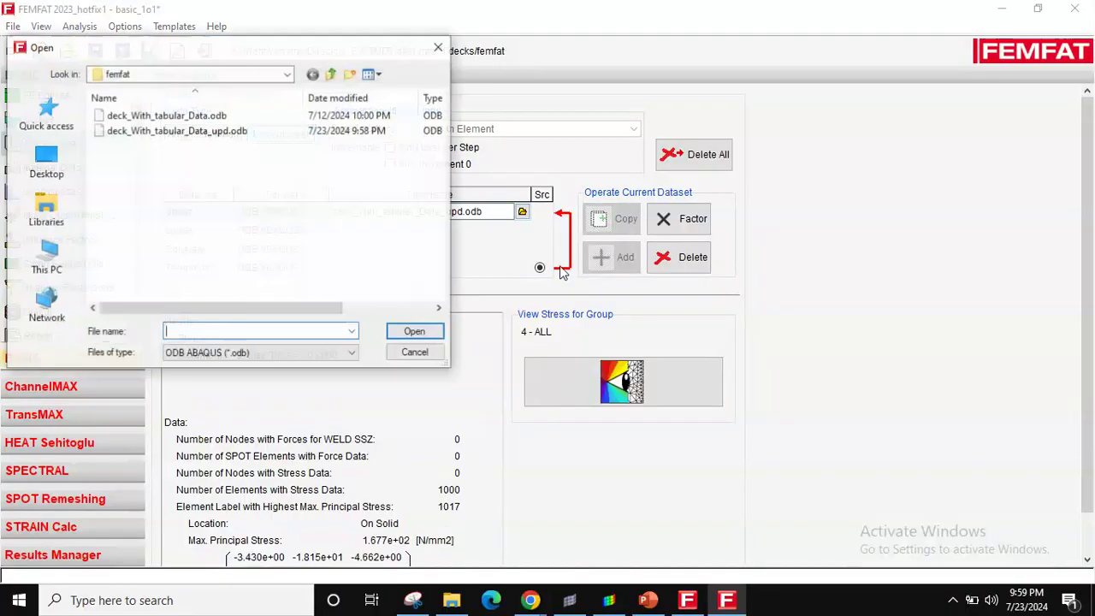
{"action": "double_click", "coordinate": [282, 131]}
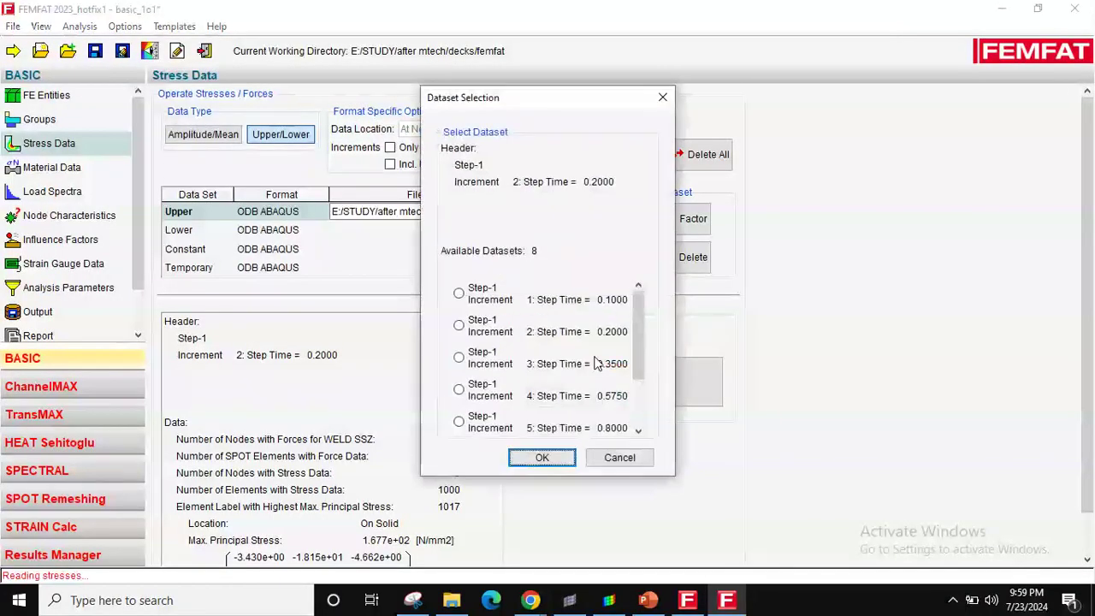
{"action": "left_click", "coordinate": [636, 400]}
{"action": "left_click", "coordinate": [609, 428]}
{"action": "left_click", "coordinate": [560, 457]}
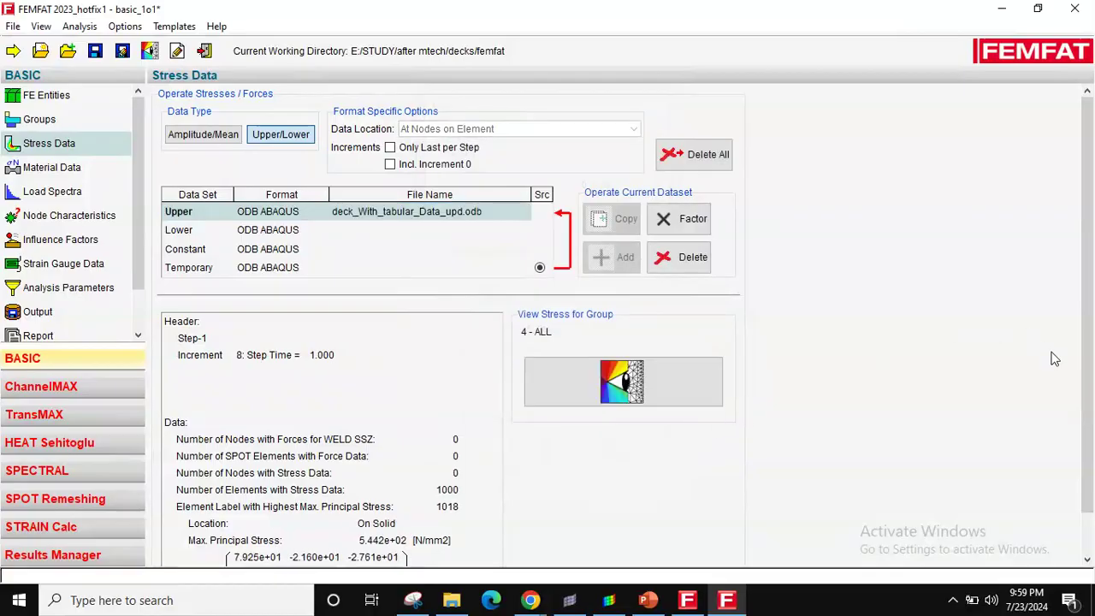
Step: Generate the data of material fe500 as Iron, General Structural Carbon Steels, with a tensile ultimate strength of 500 N/mm2
{"action": "scroll", "coordinate": [1084, 391], "scroll_direction": "down", "scroll_amount": 1}
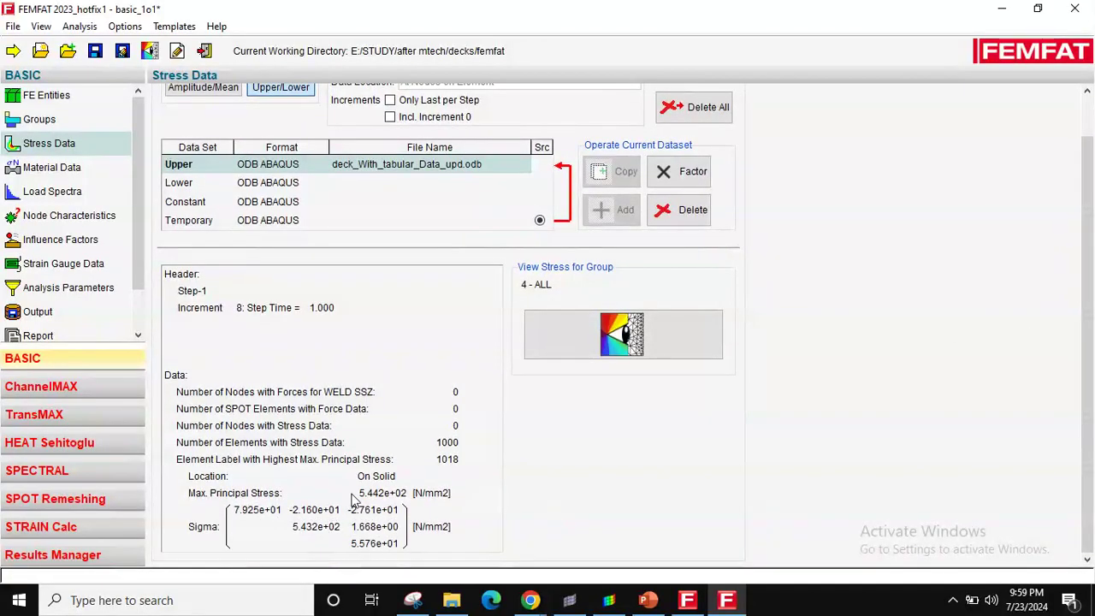
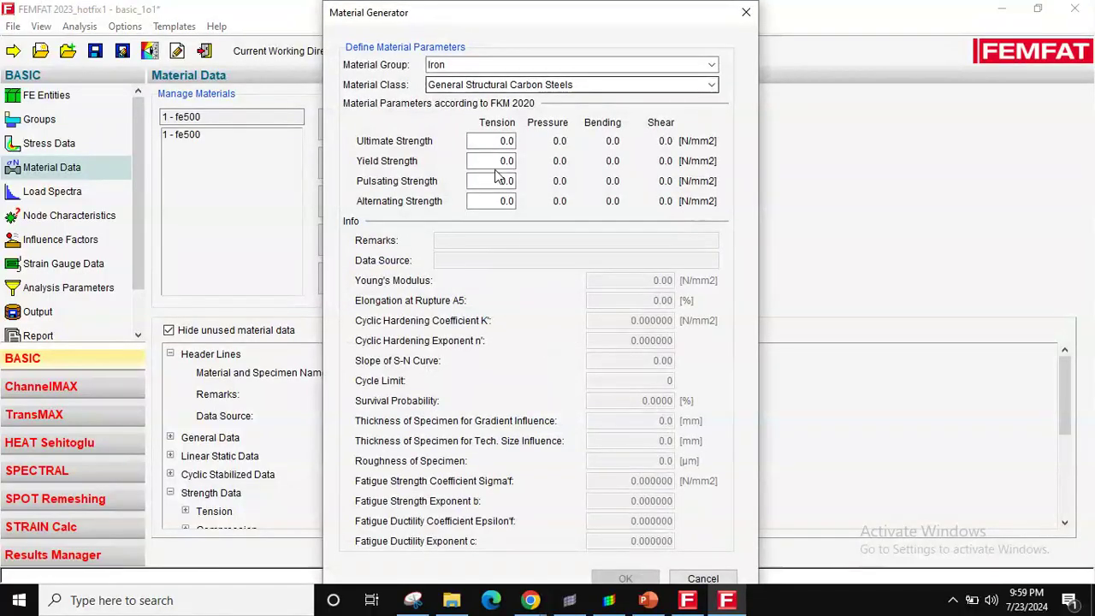
{"action": "left_click", "coordinate": [501, 85]}
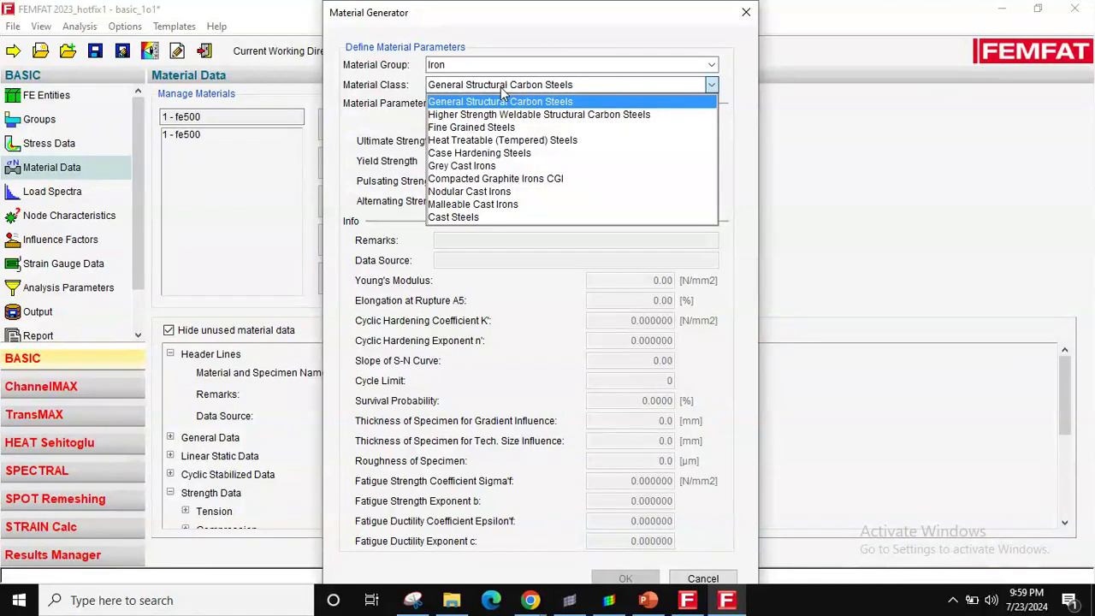
{"action": "left_click", "coordinate": [501, 89]}
{"action": "double_click", "coordinate": [479, 141]}
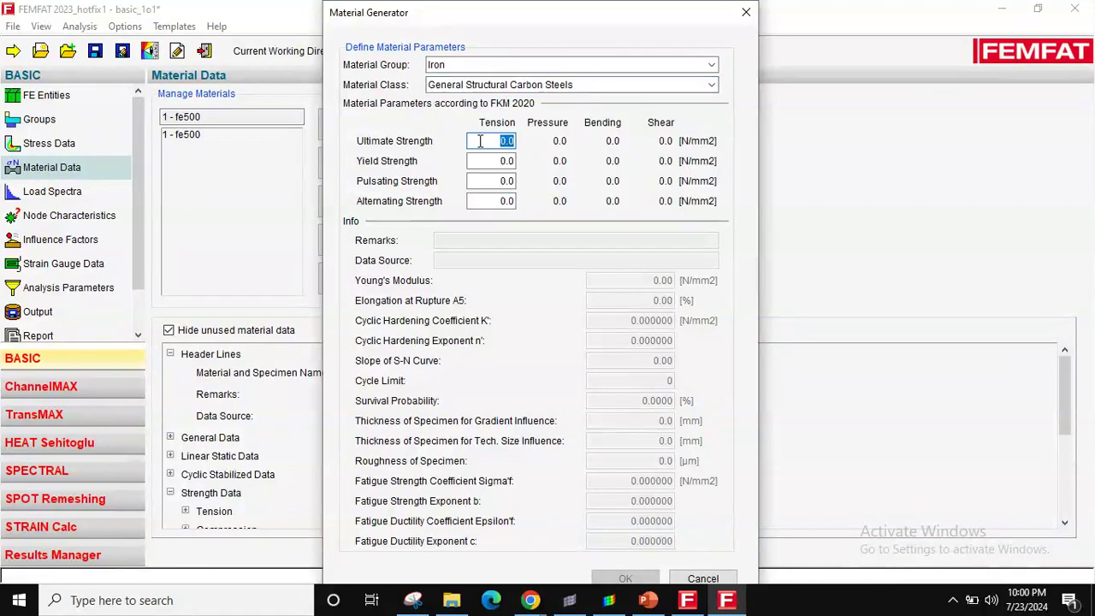
{"action": "type", "text": "500"}
{"action": "key", "text": "Return"}
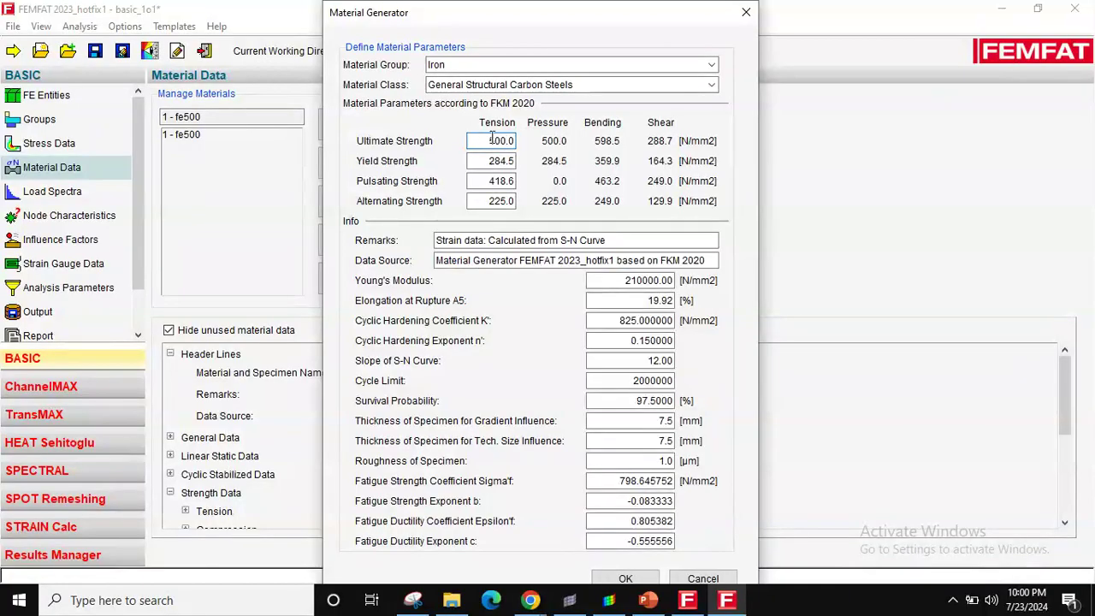
{"action": "left_click", "coordinate": [490, 161]}
{"action": "left_click", "coordinate": [629, 579]}
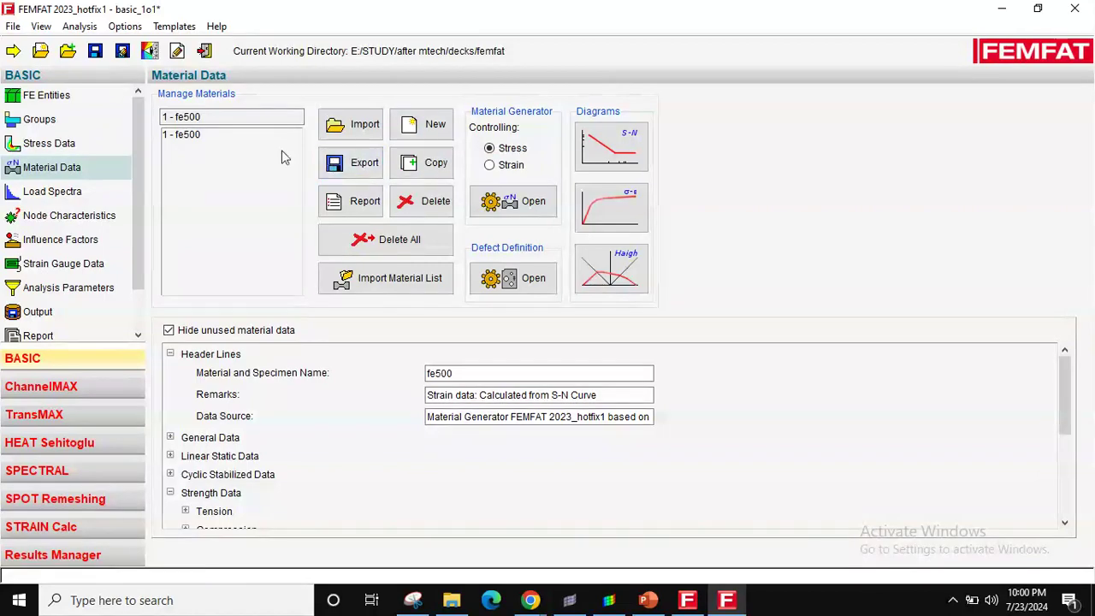
Step: View the stress-strain (σ-ε) curve diagram of material fe500 and close it
{"action": "left_click", "coordinate": [240, 137]}
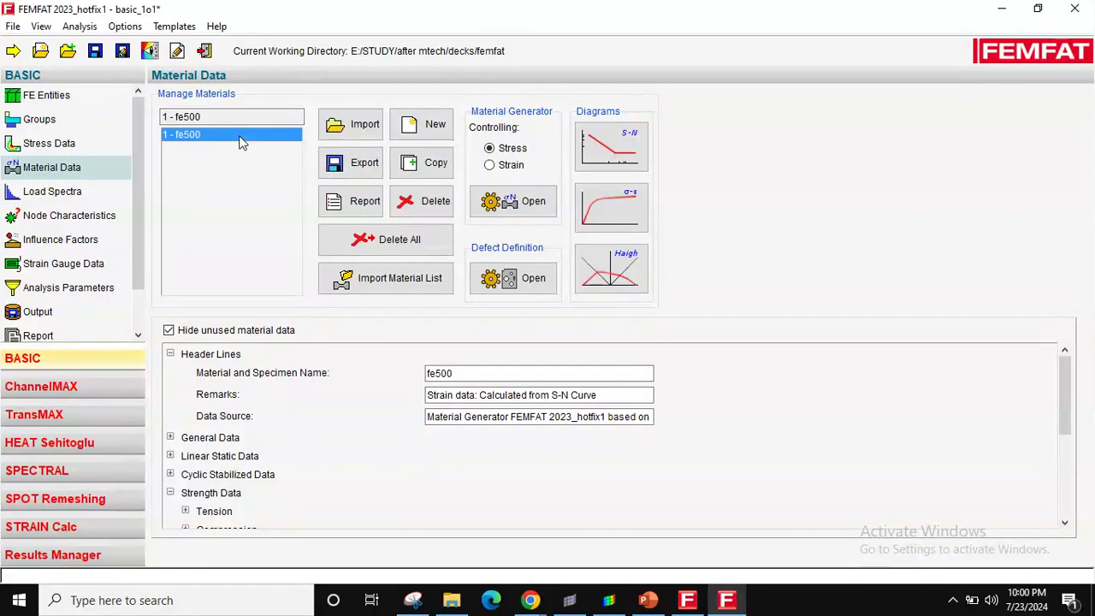
{"action": "left_click", "coordinate": [596, 216]}
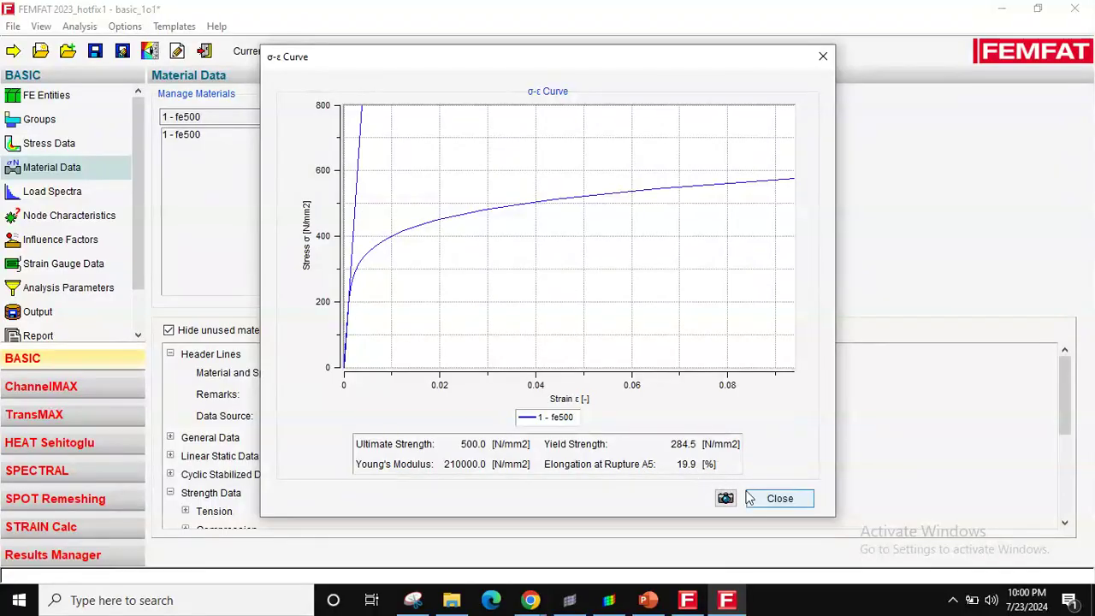
{"action": "left_click", "coordinate": [787, 500]}
Step: Go to the Load Spectra settings, switch to Snipping Tool and capture a blank area as a drawing canvas
{"action": "left_click", "coordinate": [92, 195]}
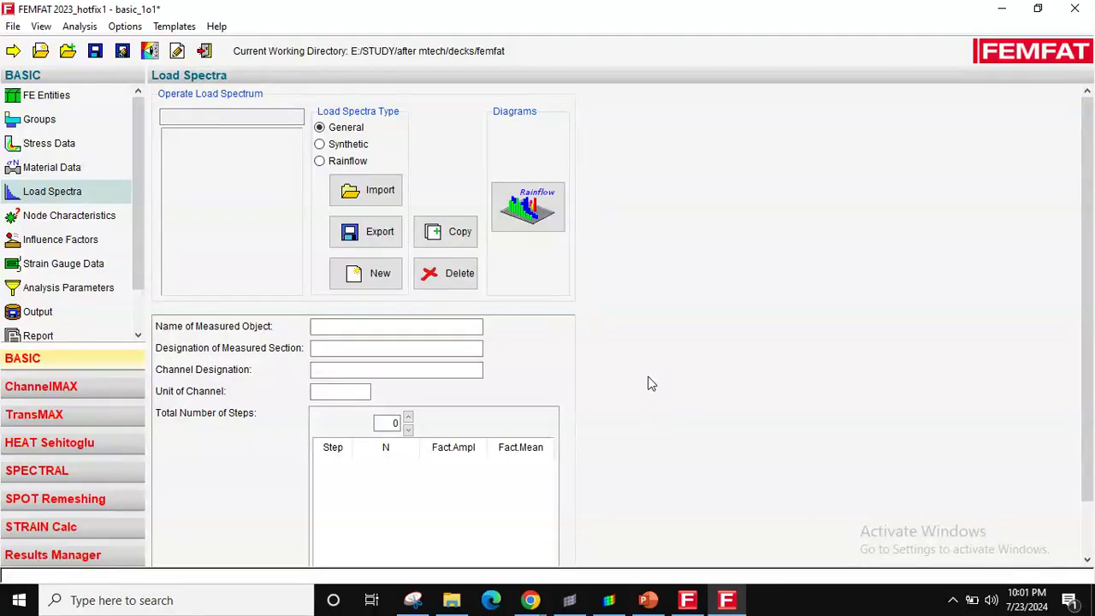
{"action": "left_click", "coordinate": [413, 599]}
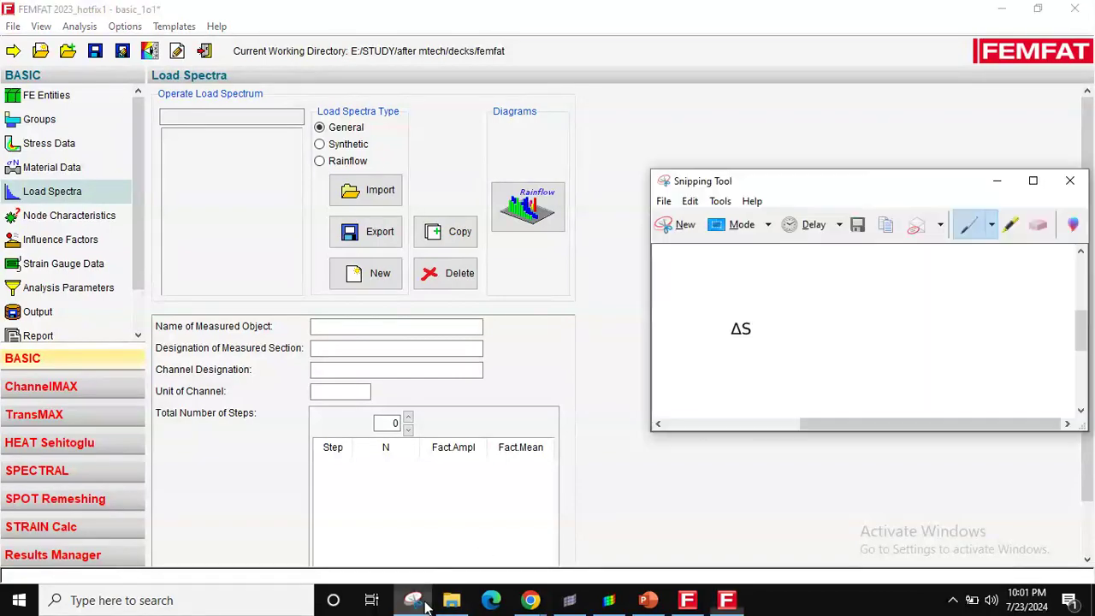
{"action": "left_click", "coordinate": [663, 224]}
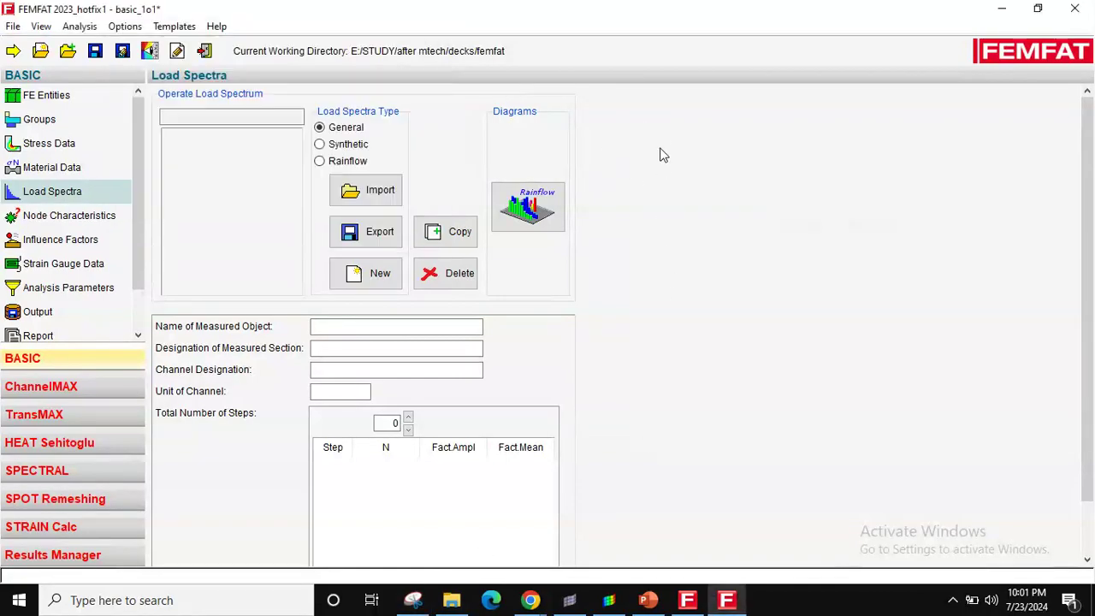
{"action": "left_click", "coordinate": [413, 599]}
{"action": "left_click", "coordinate": [152, 66]}
{"action": "mouse_move", "coordinate": [627, 119]}
{"action": "left_mouse_down"}
{"action": "mouse_move", "coordinate": [1065, 450]}
{"action": "mouse_move", "coordinate": [1046, 436]}
{"action": "left_mouse_up"}
Step: Sketch a load history on two axes with three peaks labelled P1, P2 and P3, ticking P1 and striking through the other two
{"action": "mouse_move", "coordinate": [660, 179]}
{"action": "left_mouse_down"}
{"action": "mouse_move", "coordinate": [647, 318]}
{"action": "mouse_move", "coordinate": [776, 387]}
{"action": "mouse_move", "coordinate": [961, 394]}
{"action": "mouse_move", "coordinate": [922, 421]}
{"action": "left_mouse_up"}
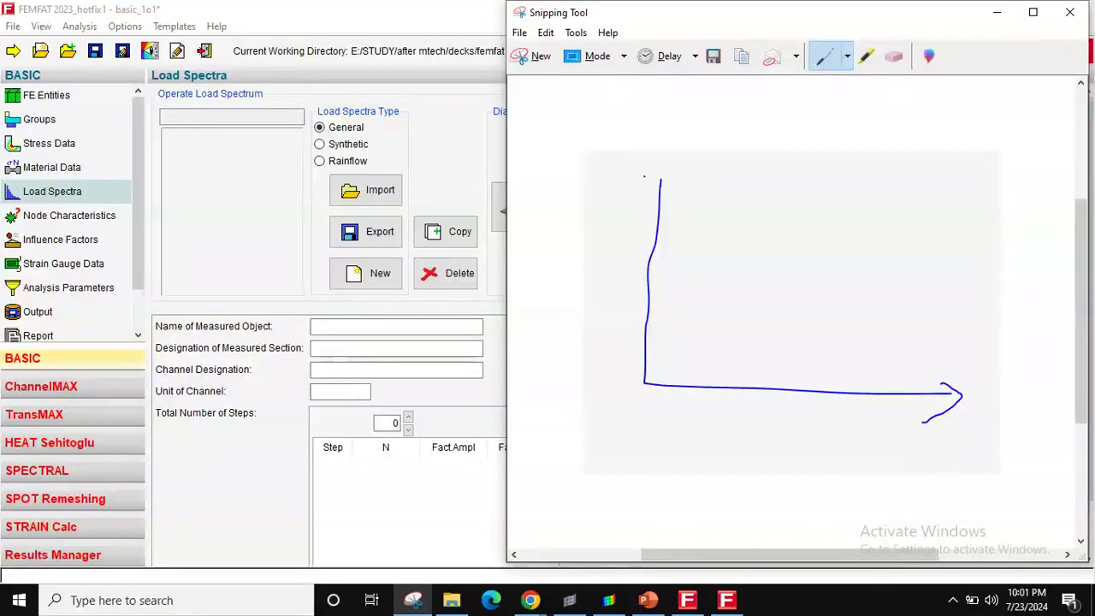
{"action": "mouse_move", "coordinate": [647, 385]}
{"action": "left_mouse_down"}
{"action": "mouse_move", "coordinate": [675, 319]}
{"action": "mouse_move", "coordinate": [723, 283]}
{"action": "mouse_move", "coordinate": [741, 389]}
{"action": "mouse_move", "coordinate": [776, 480]}
{"action": "mouse_move", "coordinate": [806, 440]}
{"action": "left_mouse_up"}
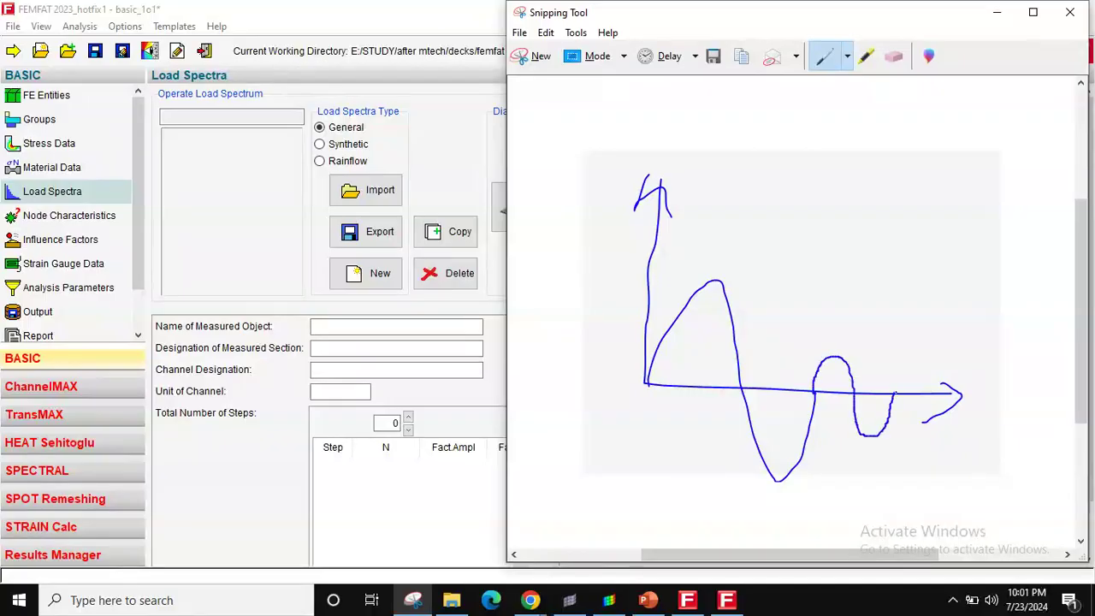
{"action": "mouse_move", "coordinate": [892, 389]}
{"action": "left_mouse_down"}
{"action": "mouse_move", "coordinate": [938, 215]}
{"action": "mouse_move", "coordinate": [962, 238]}
{"action": "mouse_move", "coordinate": [991, 397]}
{"action": "mouse_move", "coordinate": [943, 397]}
{"action": "mouse_move", "coordinate": [1044, 396]}
{"action": "left_mouse_up"}
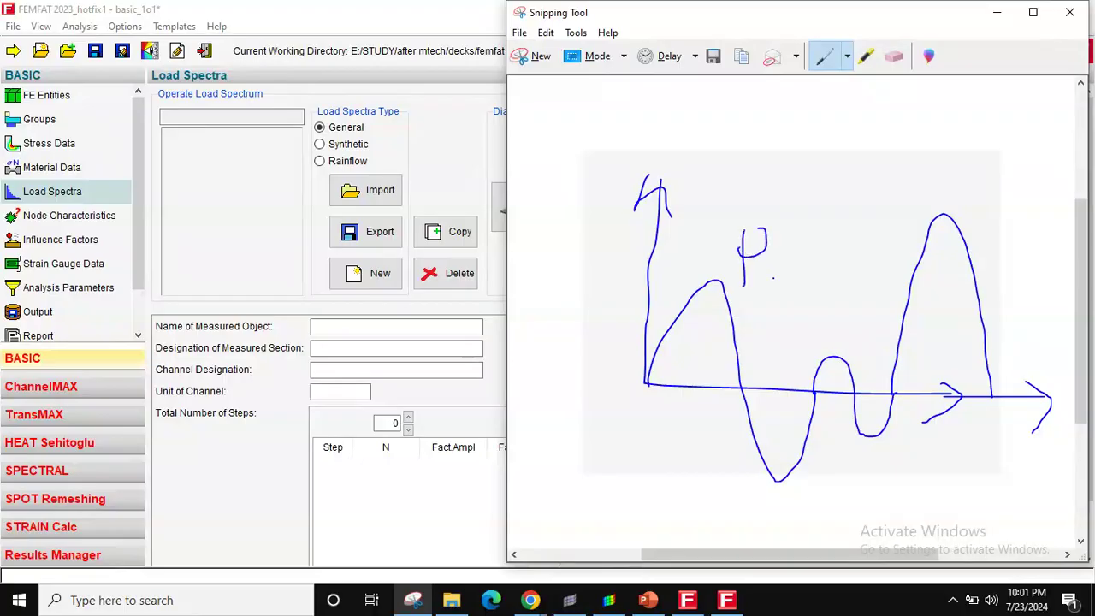
{"action": "left_click_drag", "start_coordinate": [862, 259], "coordinate": [863, 270]}
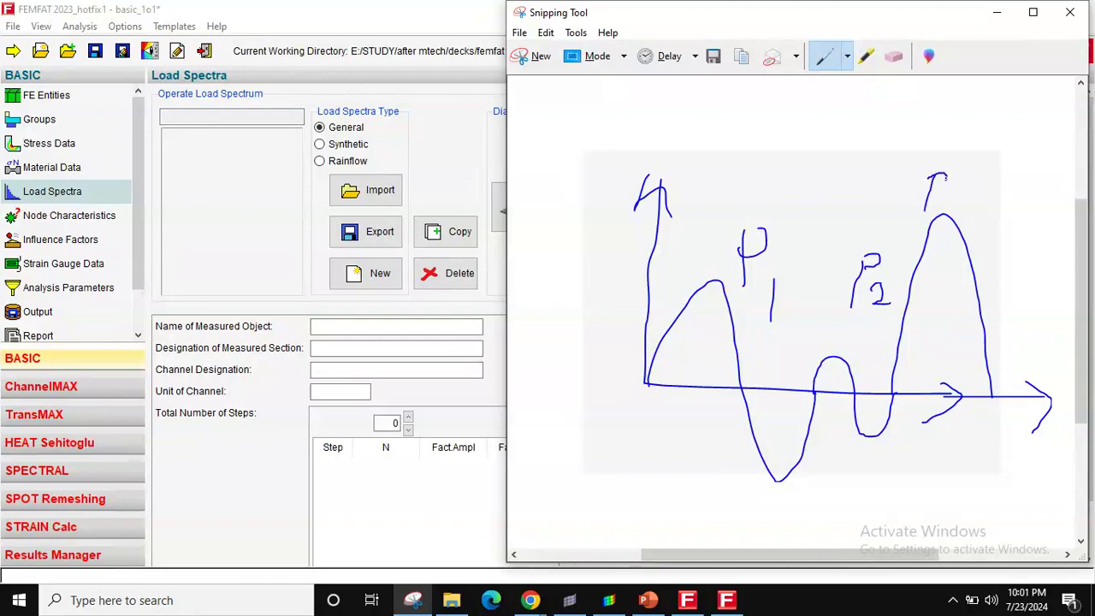
{"action": "left_click_drag", "start_coordinate": [930, 217], "coordinate": [919, 218]}
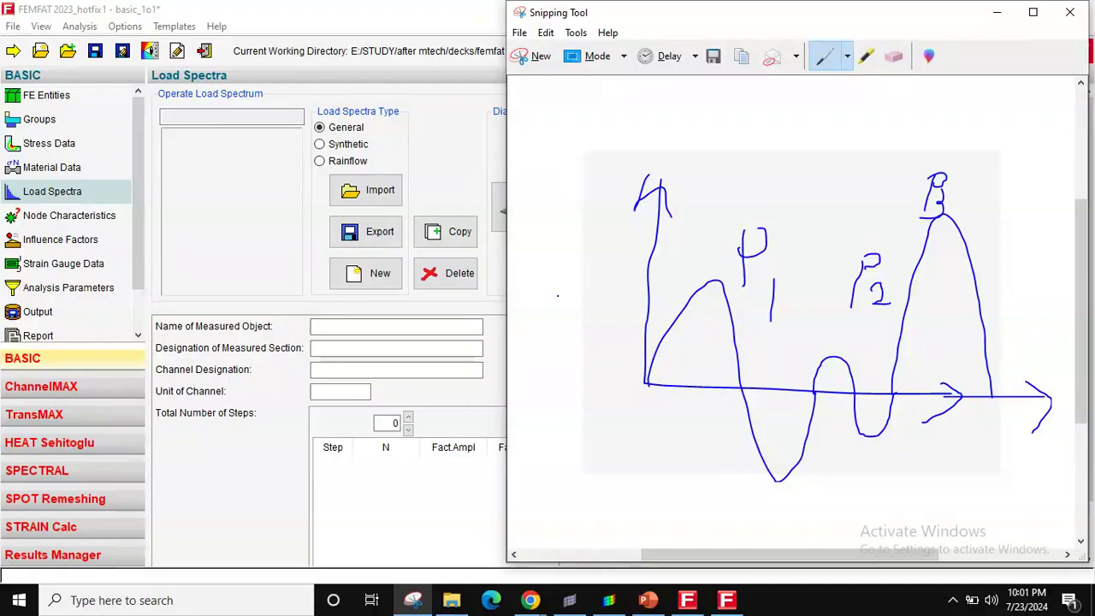
{"action": "left_click_drag", "start_coordinate": [733, 204], "coordinate": [812, 174]}
{"action": "mouse_move", "coordinate": [956, 156]}
{"action": "left_mouse_down"}
{"action": "mouse_move", "coordinate": [918, 255]}
{"action": "mouse_move", "coordinate": [821, 434]}
{"action": "left_mouse_up"}
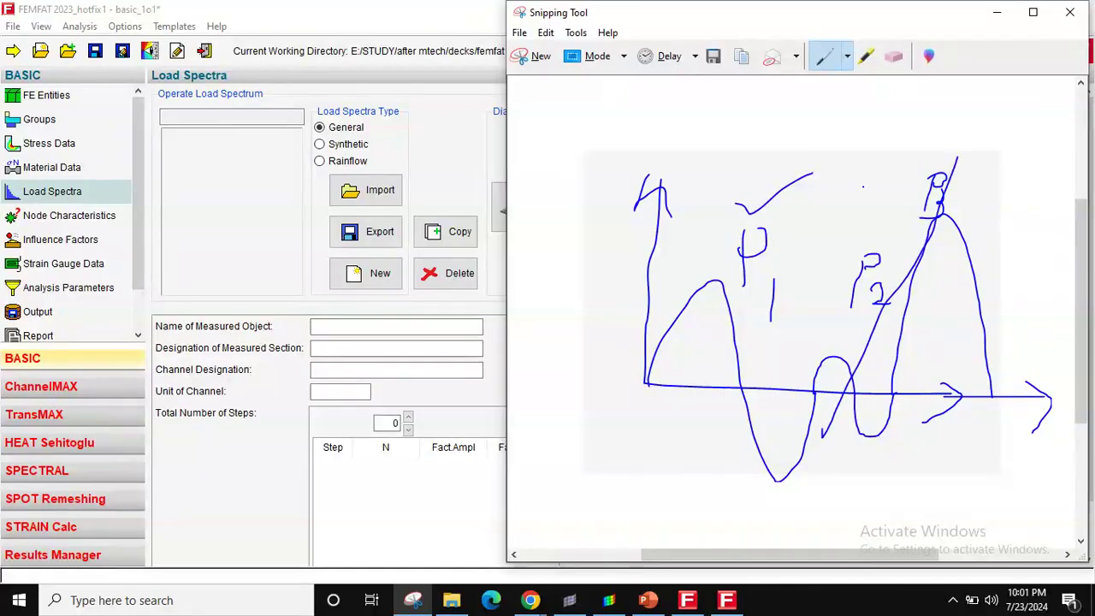
{"action": "left_click", "coordinate": [996, 12]}
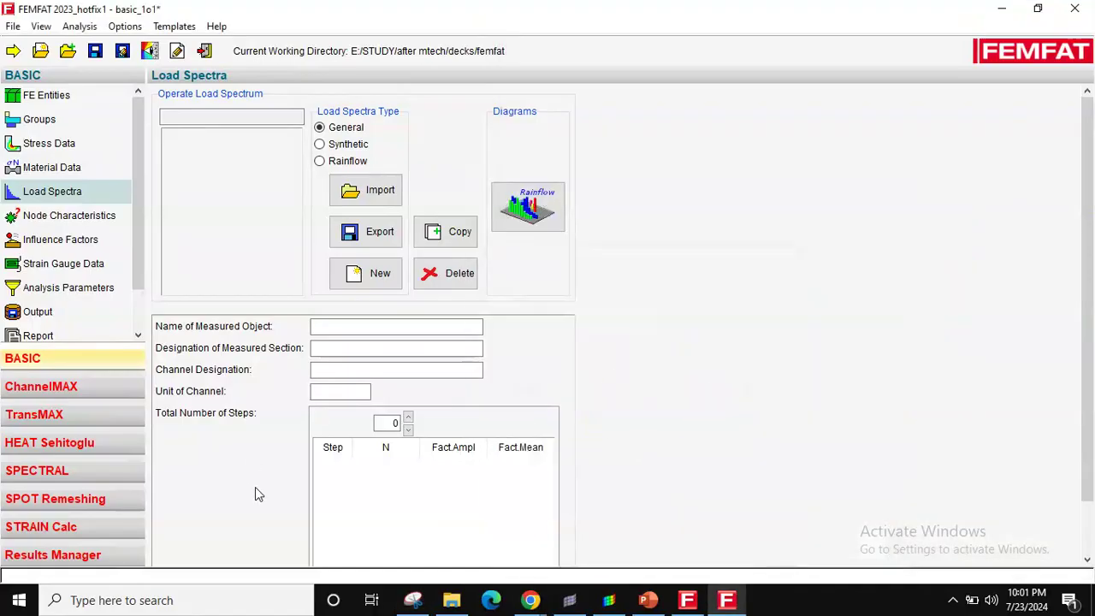
Step: Create a new General load spectrum in FEMFAT and set its total number of steps to 1
{"action": "left_click", "coordinate": [408, 417]}
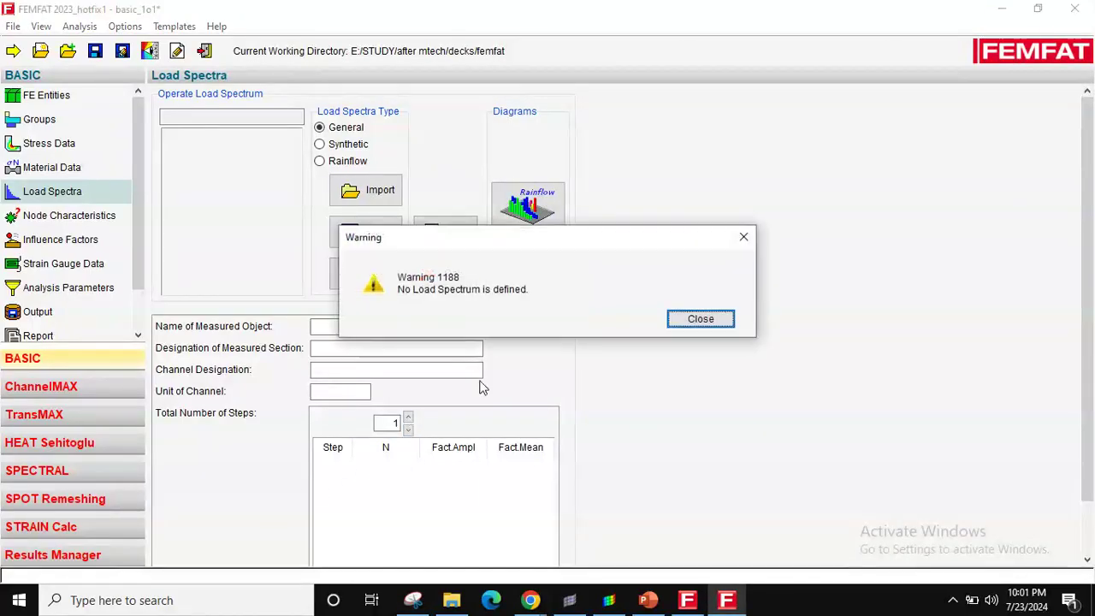
{"action": "left_click", "coordinate": [700, 318]}
{"action": "left_click", "coordinate": [367, 271]}
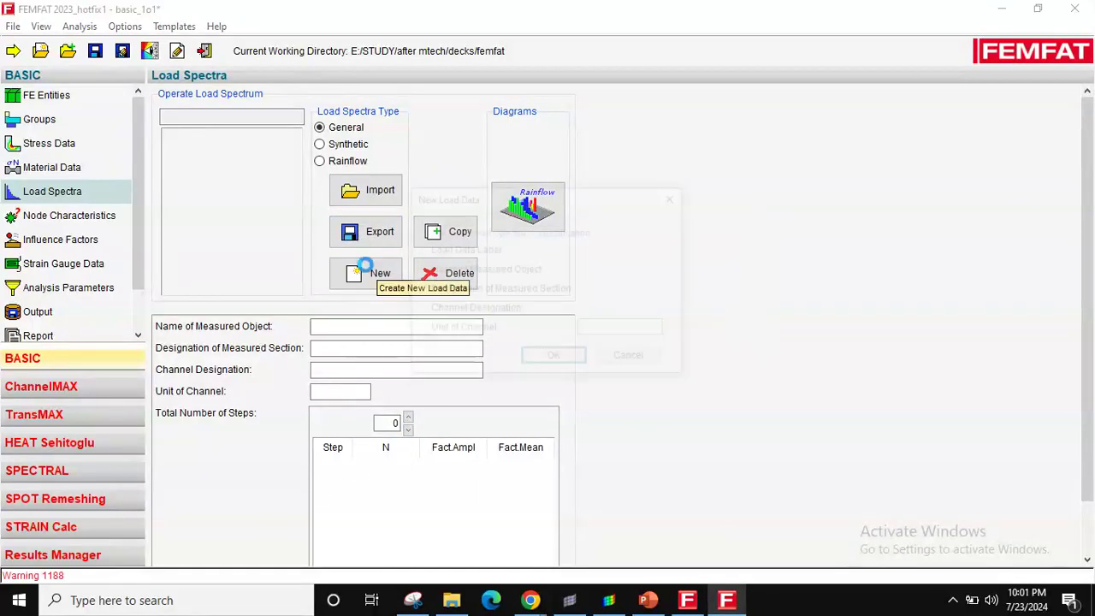
{"action": "left_click", "coordinate": [552, 354]}
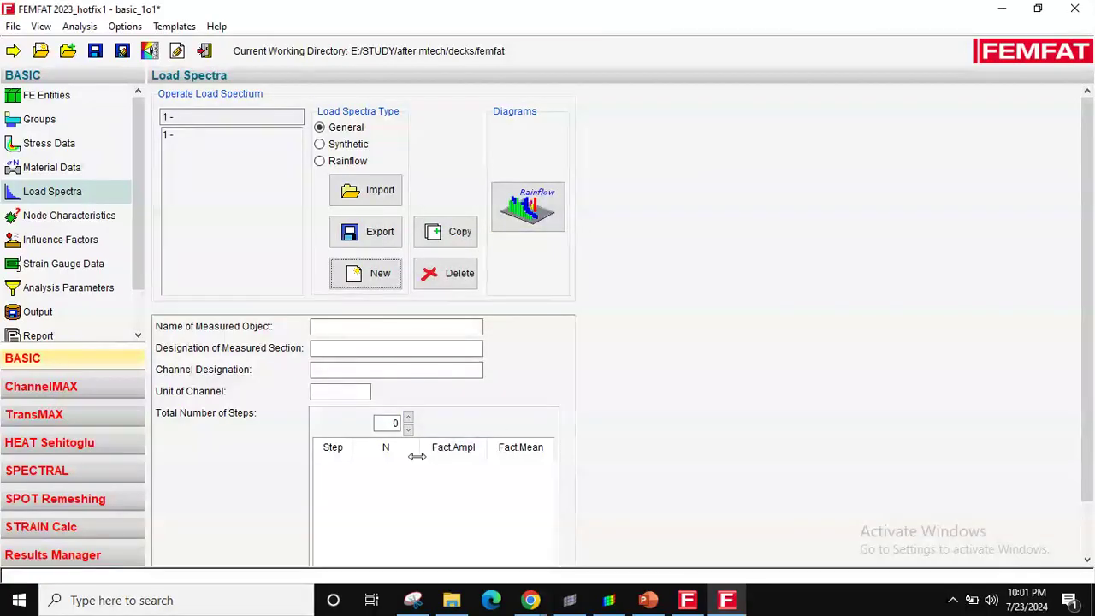
{"action": "left_click", "coordinate": [408, 418]}
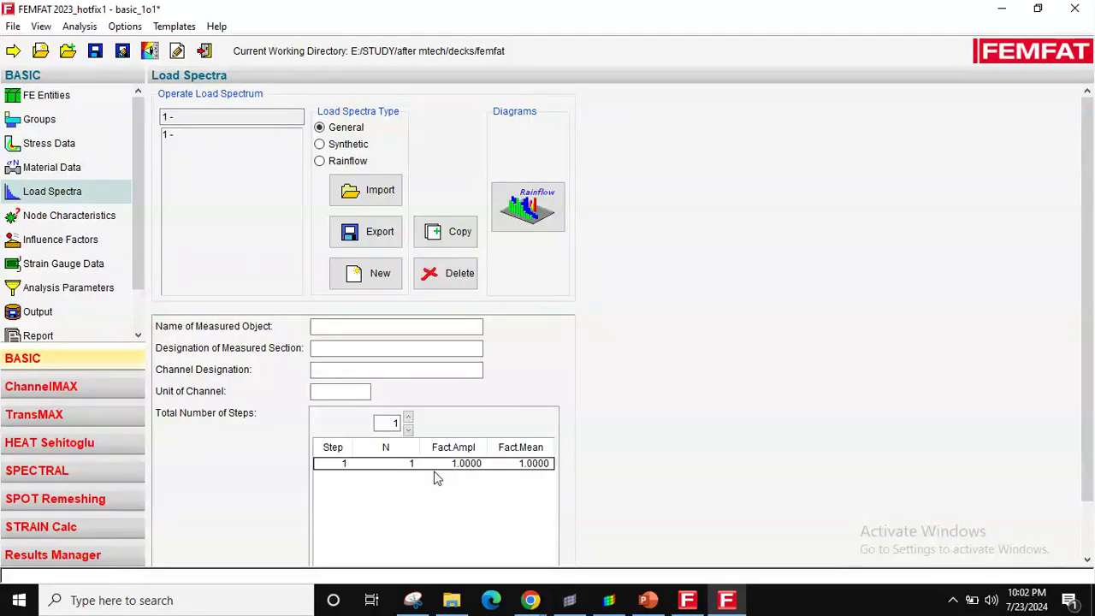
Step: Assign material 1 - fe500 to group 4 - ALL in the node characteristics
{"action": "left_click", "coordinate": [40, 221]}
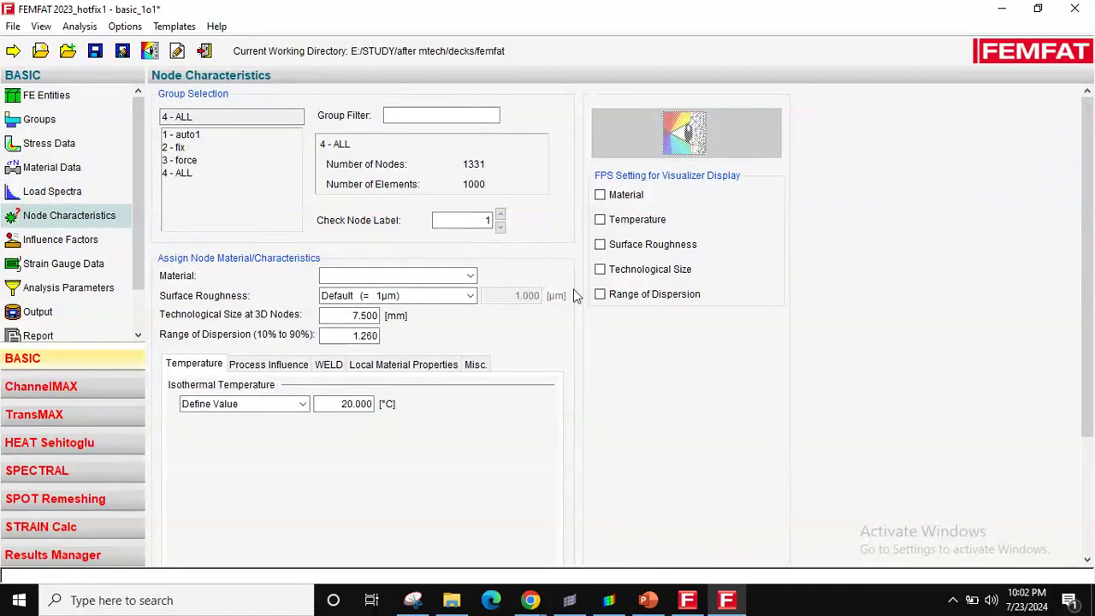
{"action": "left_click", "coordinate": [196, 176]}
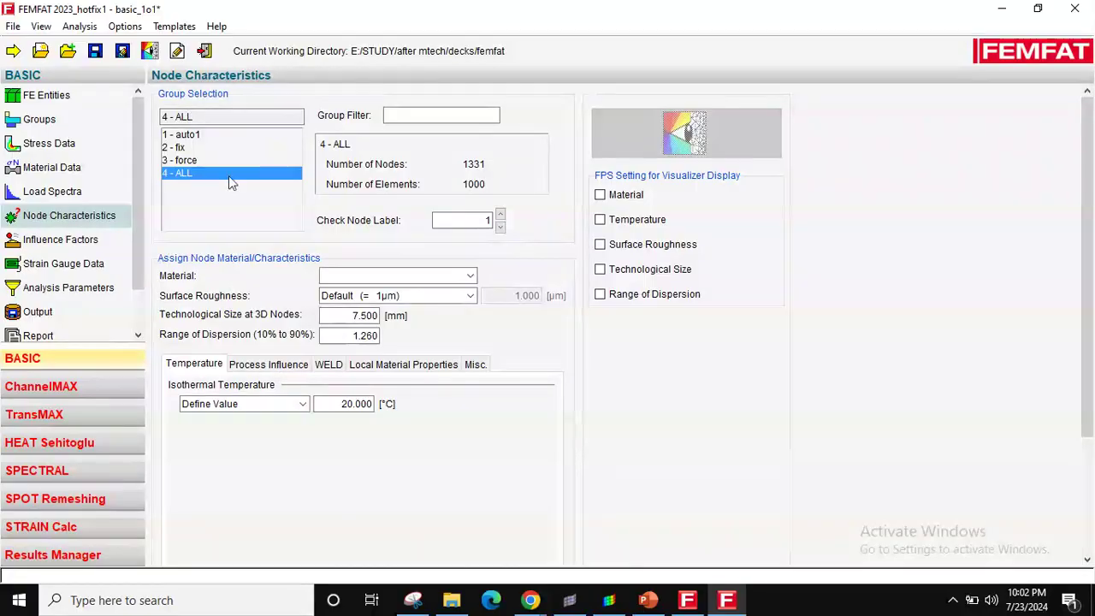
{"action": "left_click", "coordinate": [349, 277]}
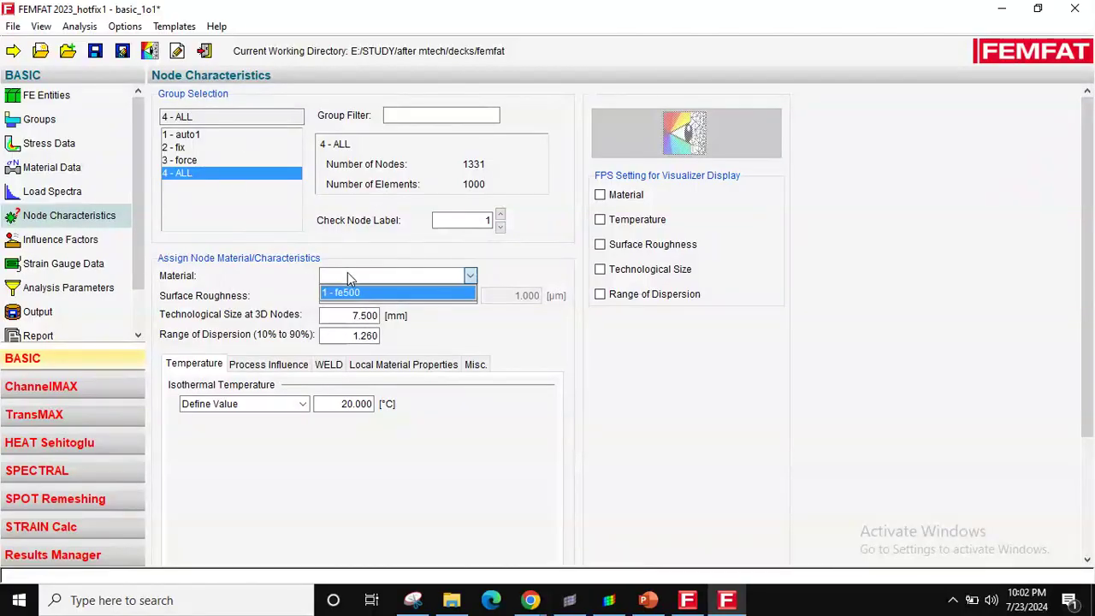
{"action": "left_click", "coordinate": [342, 293]}
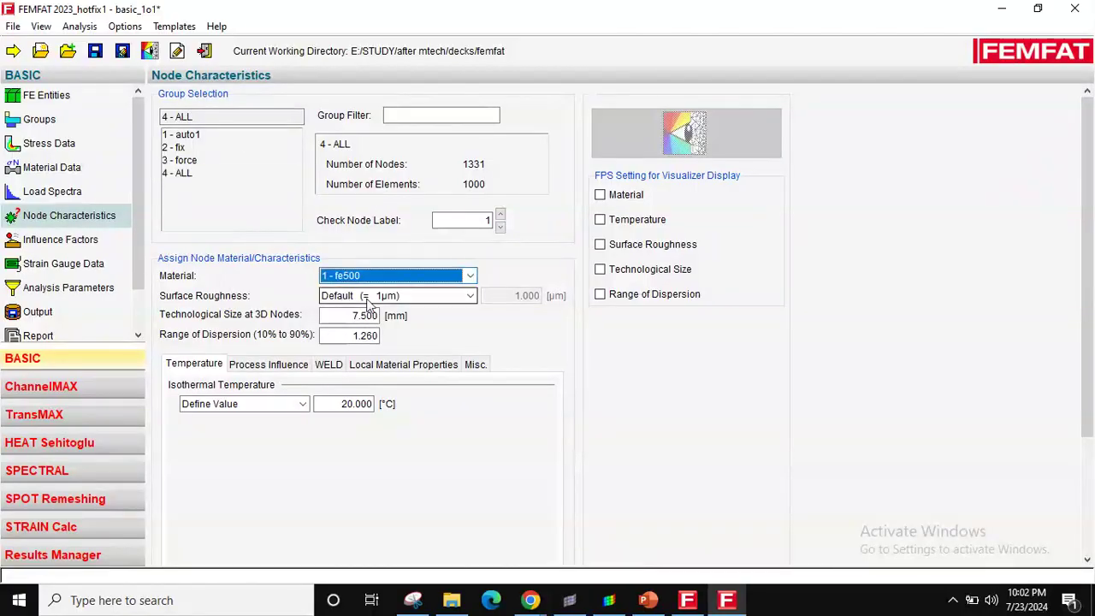
Step: Switch to HyperWorks, move the block's displacement contour back to the first frame to examine the deformation, and return to FEMFAT
{"action": "left_click", "coordinate": [611, 602]}
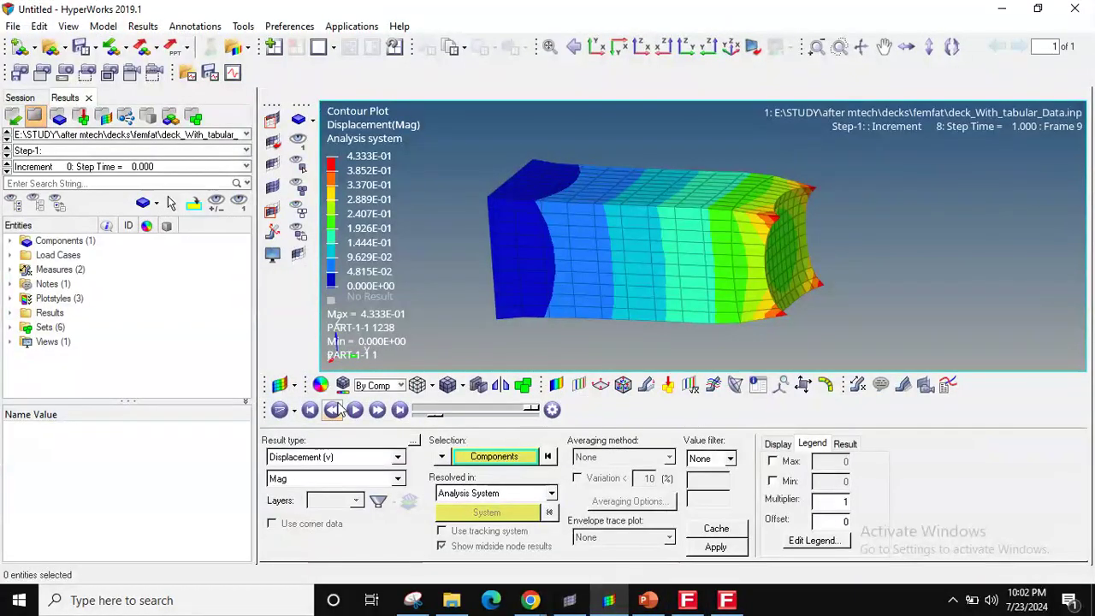
{"action": "left_click", "coordinate": [332, 410]}
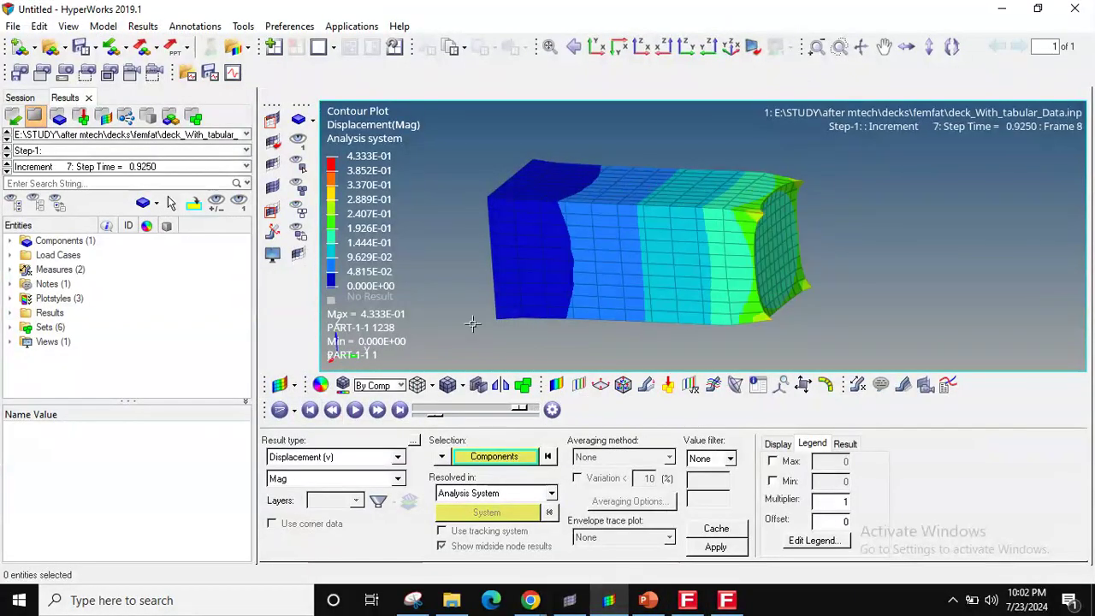
{"action": "left_click", "coordinate": [309, 409]}
{"action": "left_click", "coordinate": [608, 600]}
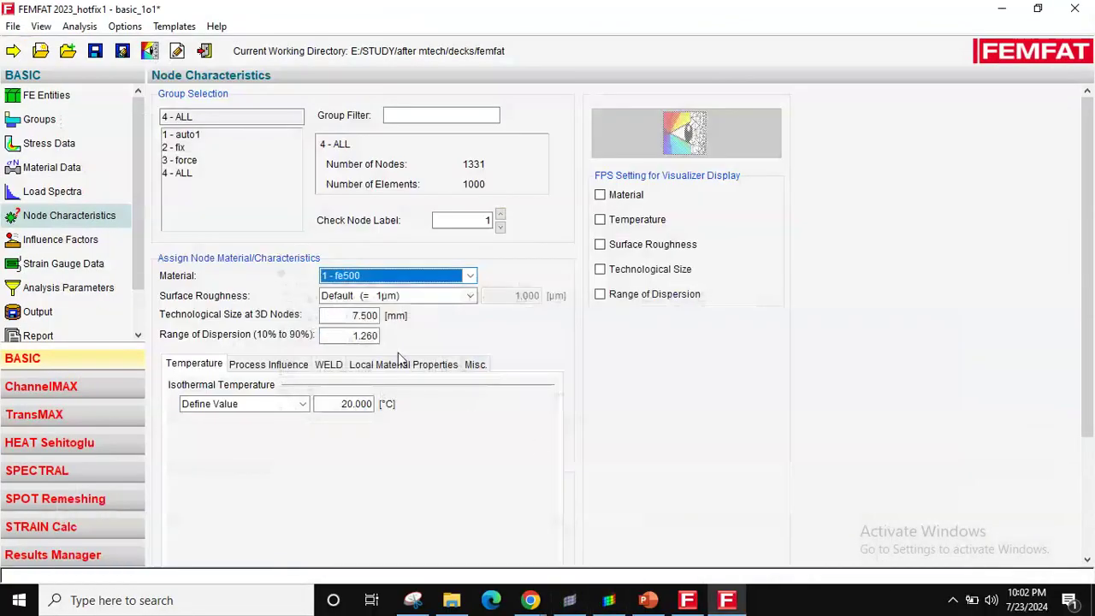
Step: Set the surface roughness of group 4 - ALL to Smoothed (= 60µm)
{"action": "left_click", "coordinate": [404, 298]}
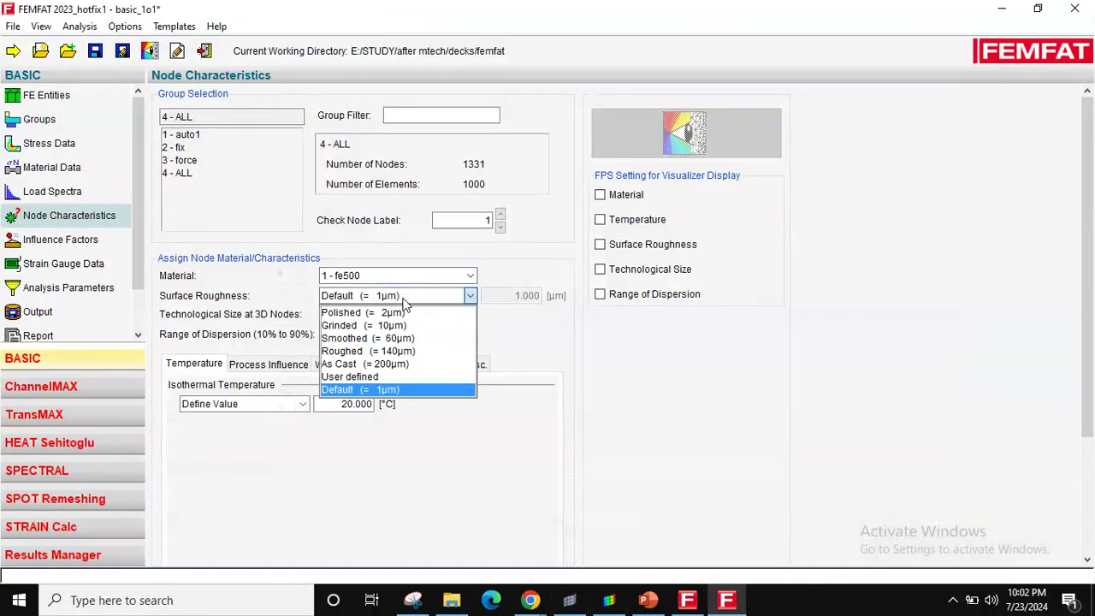
{"action": "left_click", "coordinate": [419, 342]}
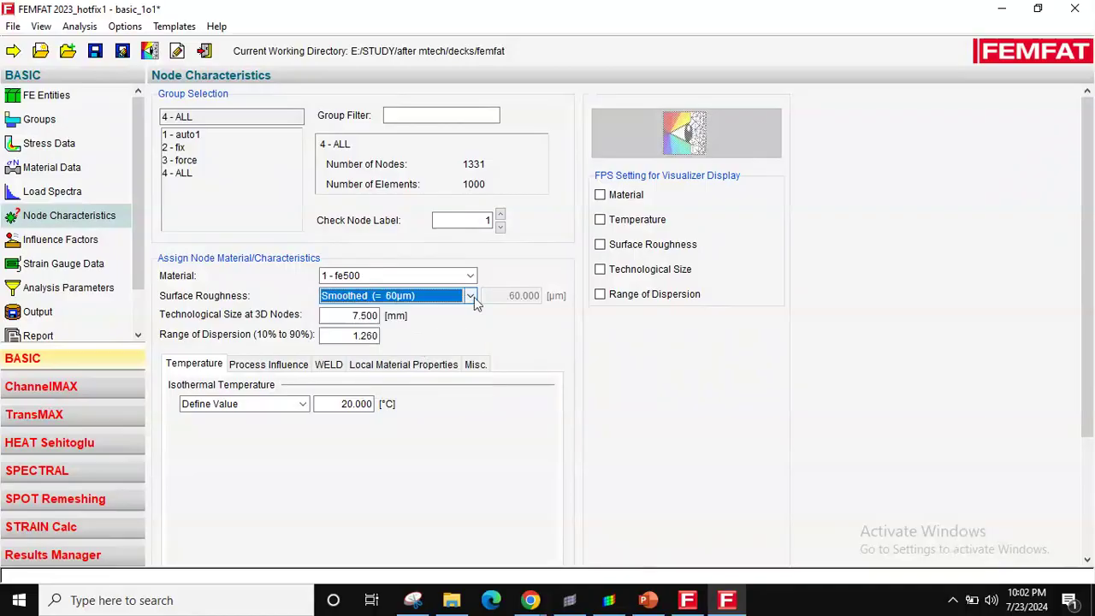
Step: Enable the Surface Roughness influence factor and disable Mean (and Amplitude) Stress Rearrangement
{"action": "left_click", "coordinate": [60, 241]}
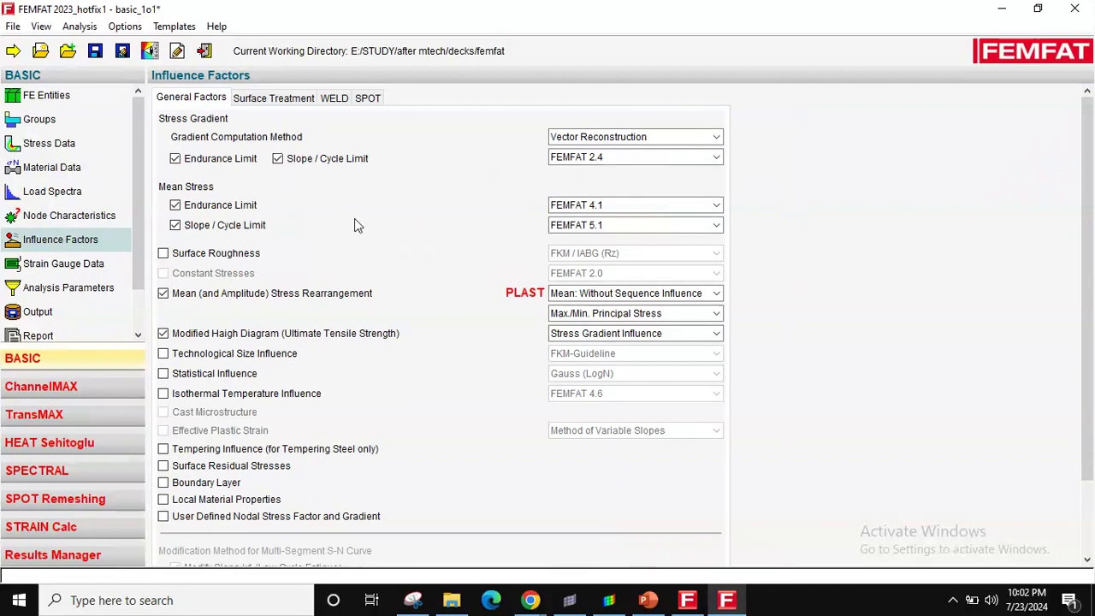
{"action": "left_click", "coordinate": [233, 253]}
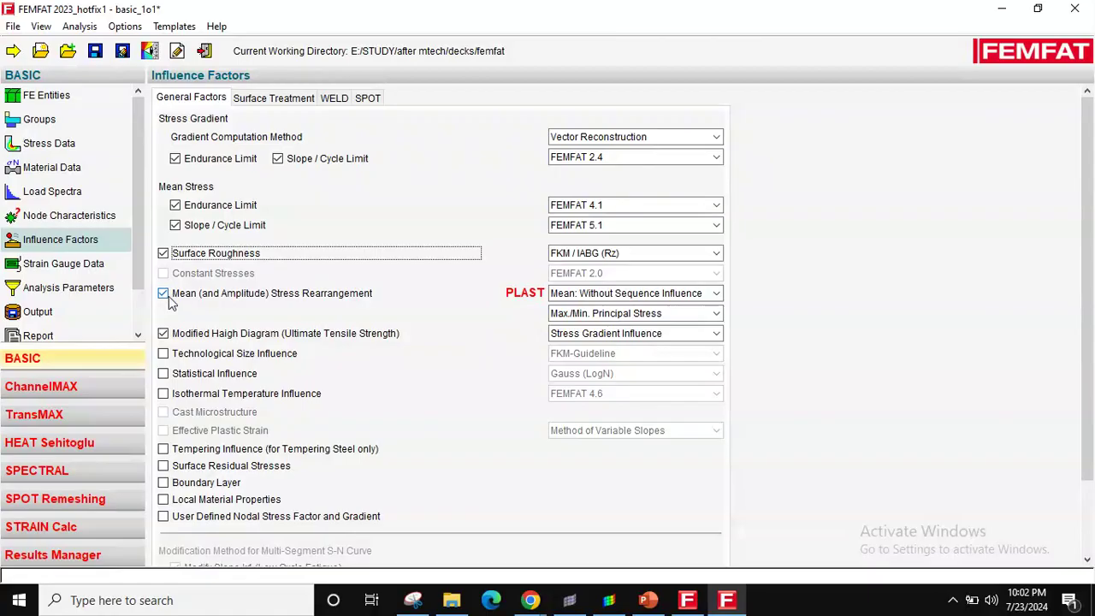
{"action": "left_click", "coordinate": [165, 295]}
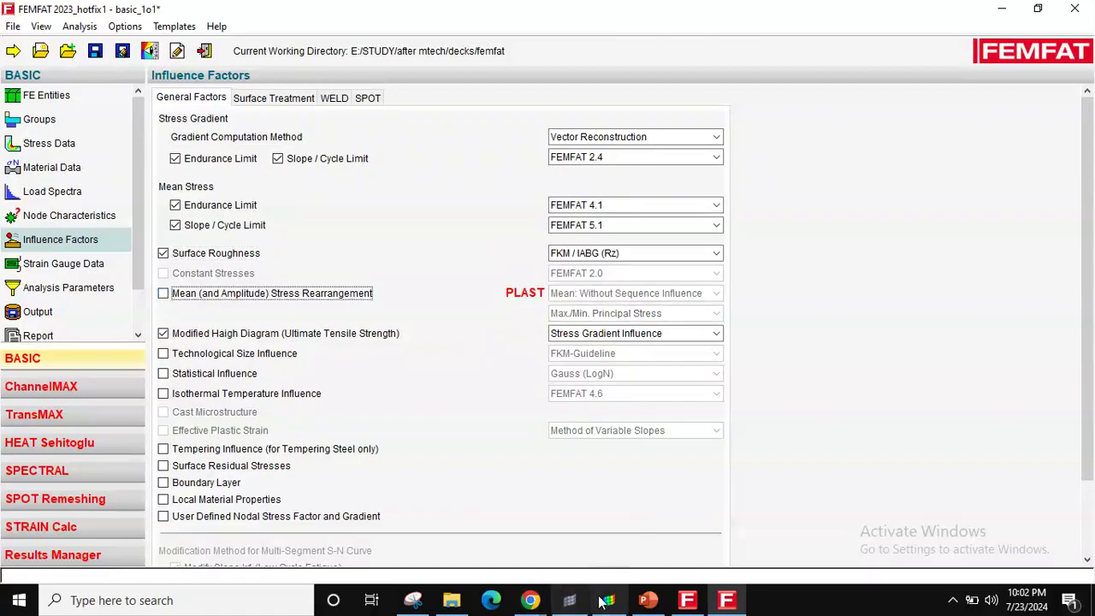
Step: Open deck_With_tabular_Data.inp from the femfat folder in Notepad++, examine its plastic material data, then close it and return to FEMFAT
{"action": "left_click", "coordinate": [451, 599]}
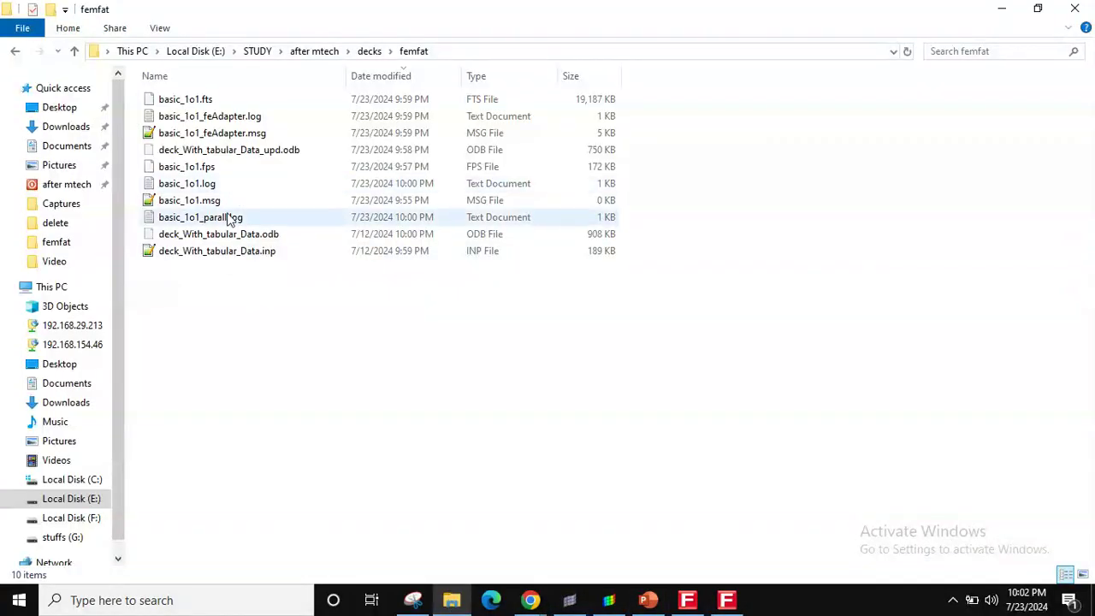
{"action": "double_click", "coordinate": [227, 252]}
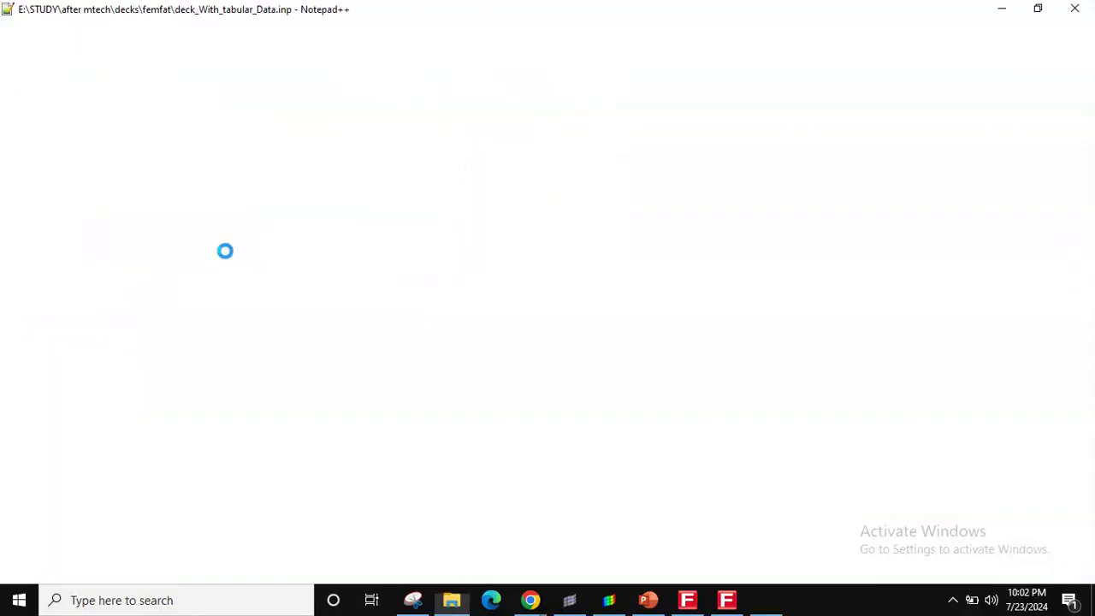
{"action": "left_click", "coordinate": [170, 194]}
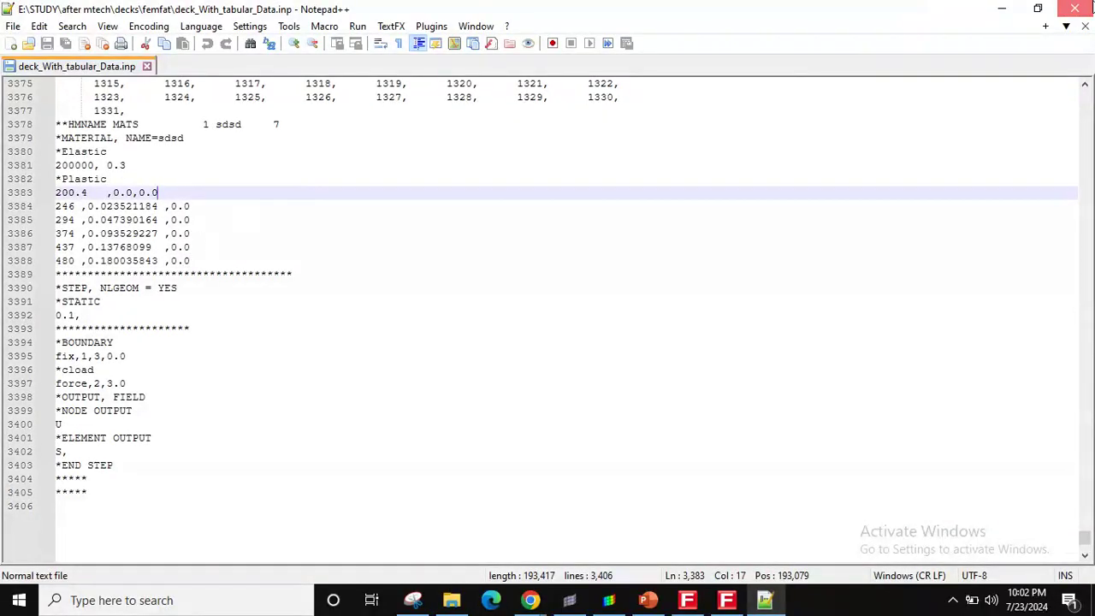
{"action": "left_click", "coordinate": [1074, 8]}
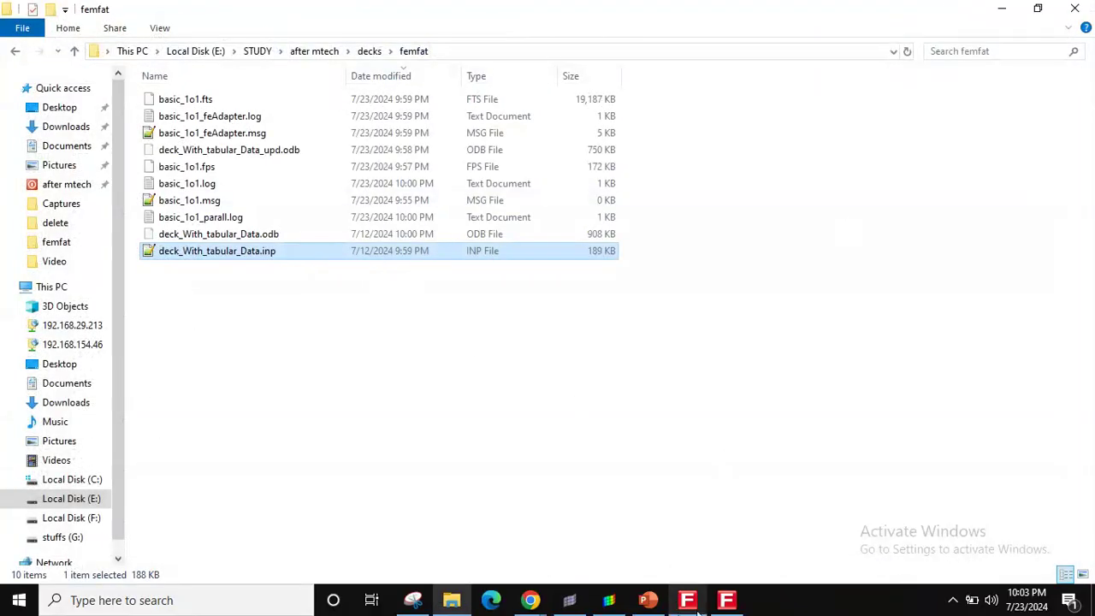
{"action": "left_click", "coordinate": [726, 600]}
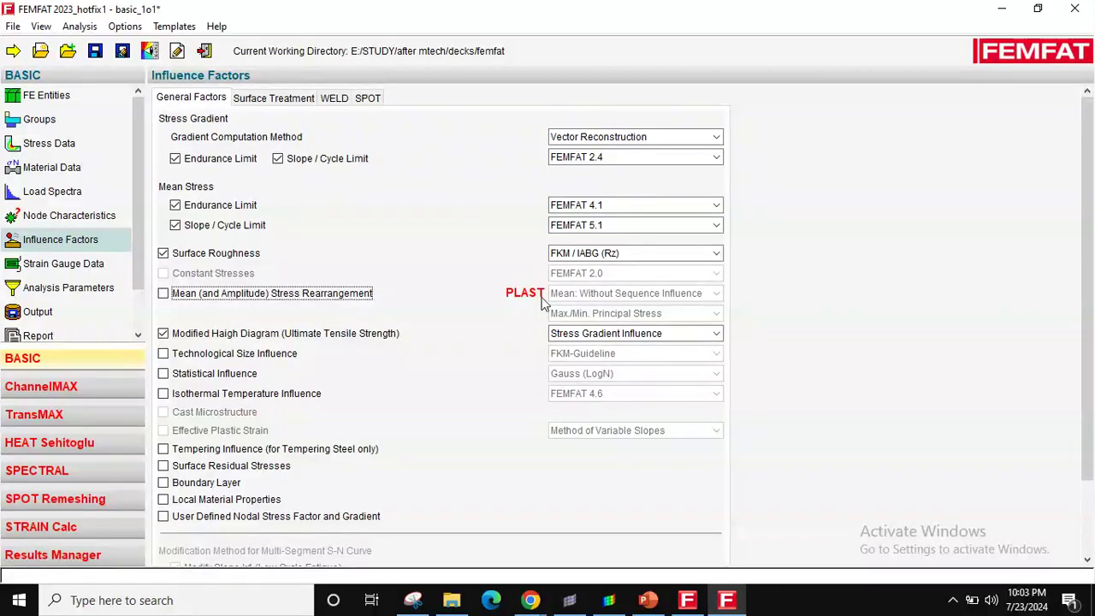
Step: Enable the Technological Size Influence factor and look over the strain gauge data settings
{"action": "left_click", "coordinate": [258, 358]}
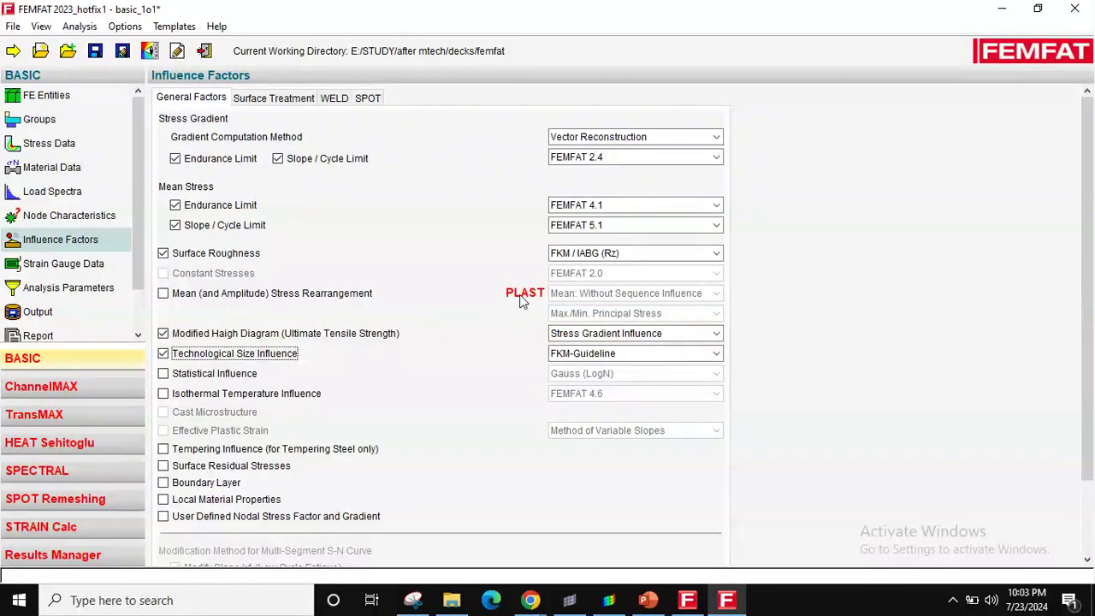
{"action": "left_click", "coordinate": [57, 267]}
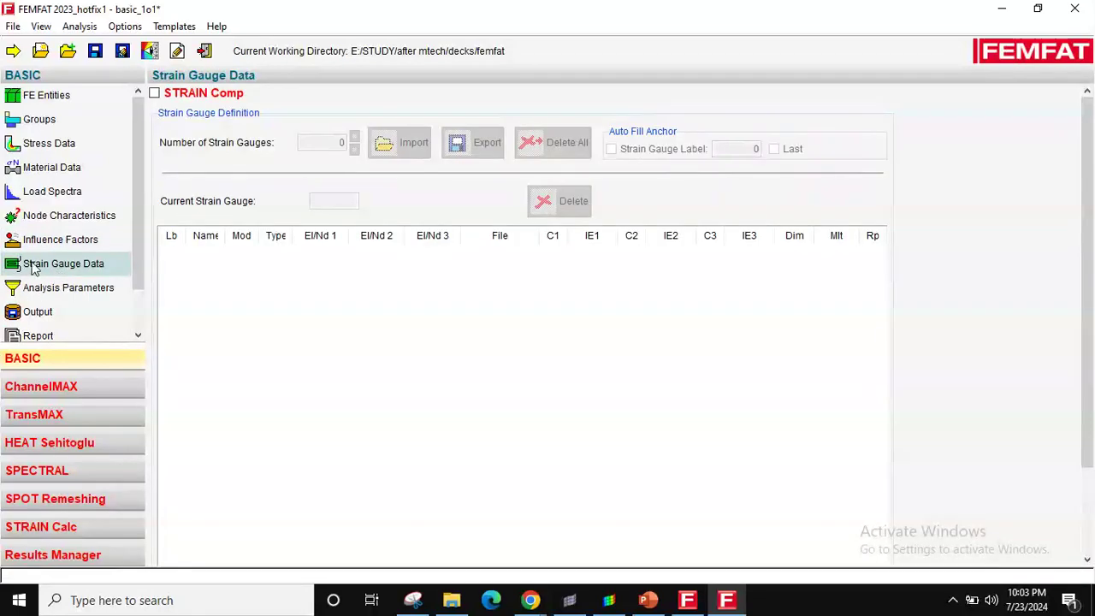
Step: Set the analysis filter type to Absolute Stress Limit [N/mm2] in the analysis parameters, and review its limit and the cutting plane angle
{"action": "left_click", "coordinate": [47, 290]}
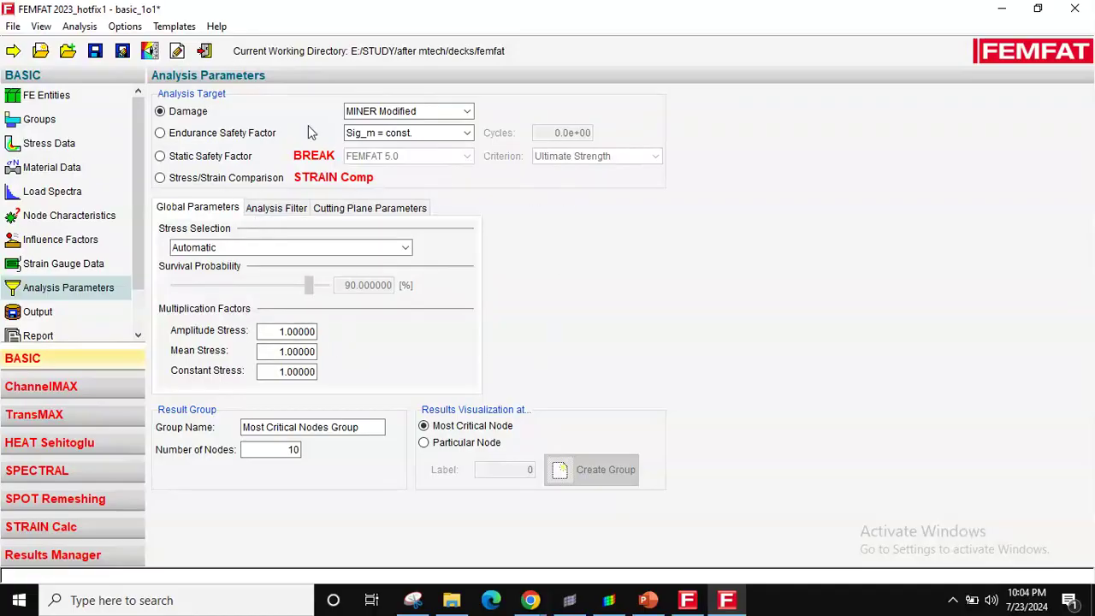
{"action": "left_click", "coordinate": [277, 210]}
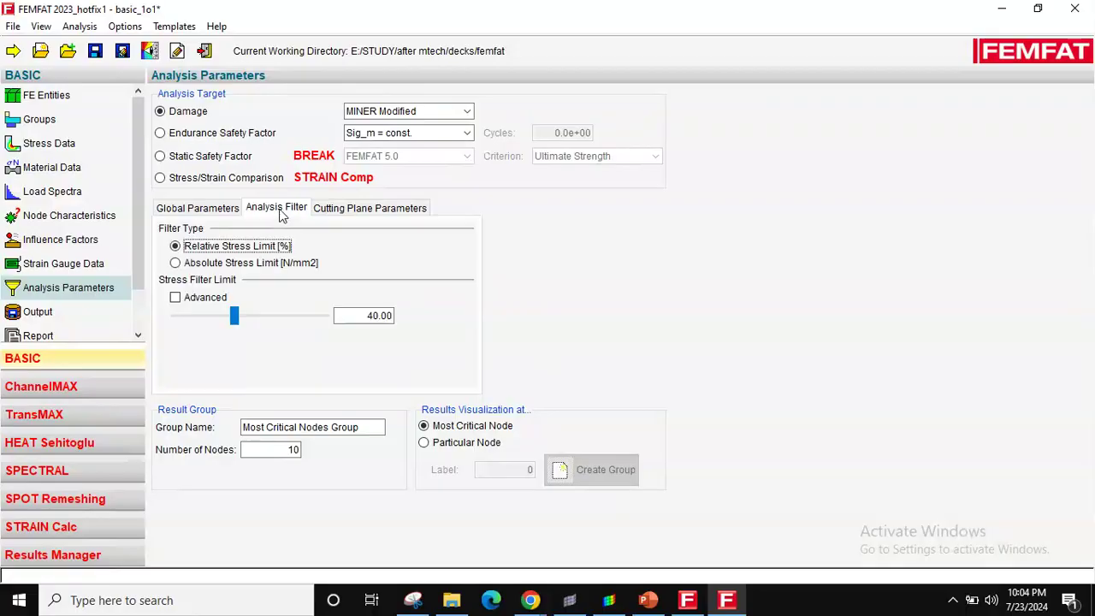
{"action": "left_click", "coordinate": [249, 267]}
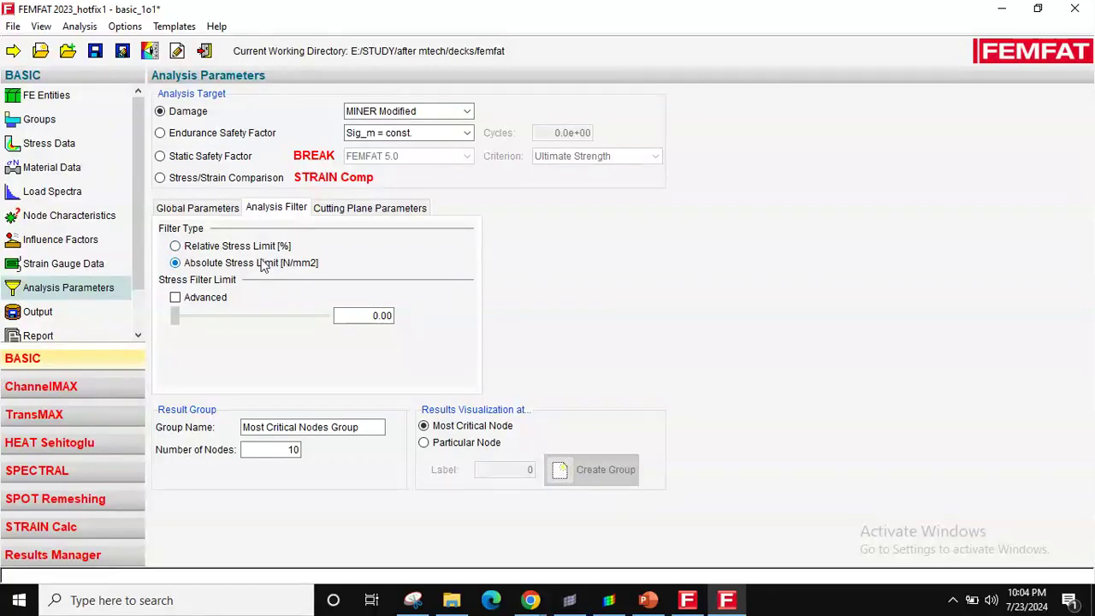
{"action": "left_click", "coordinate": [363, 316]}
{"action": "left_click_drag", "start_coordinate": [363, 315], "coordinate": [393, 316]}
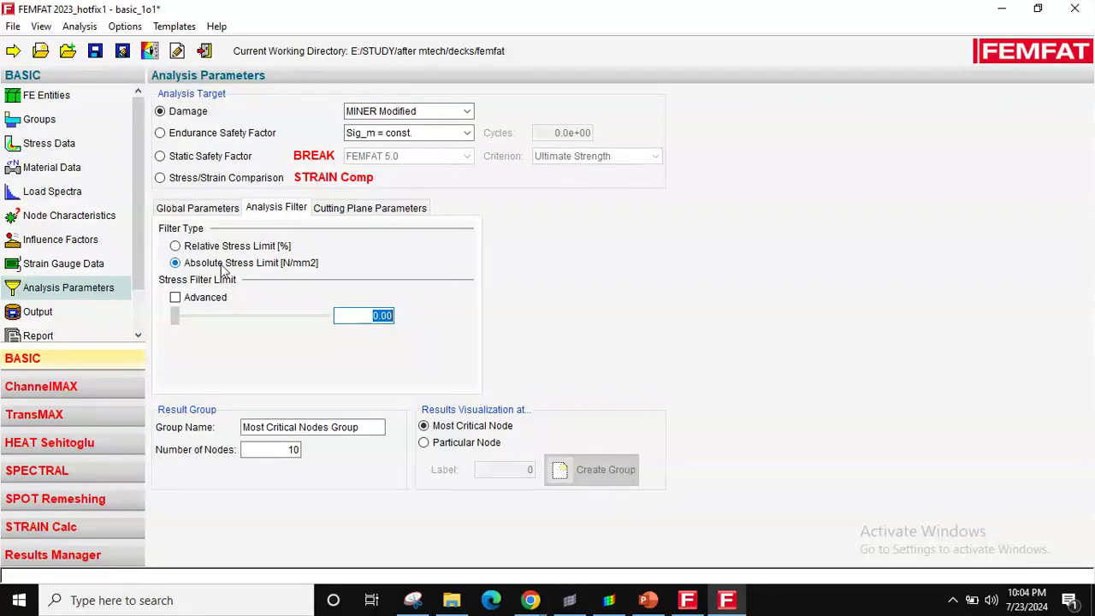
{"action": "left_click", "coordinate": [390, 210]}
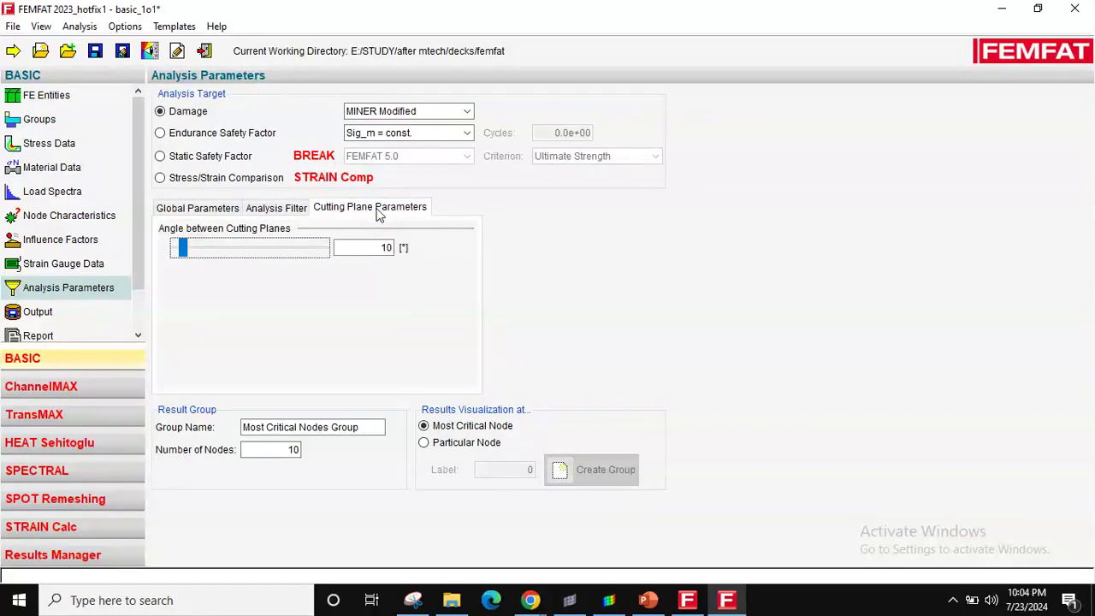
Step: Review the output settings and choose HyperMesh Result as the output format of the basic_1o1.dma file
{"action": "left_click", "coordinate": [75, 313]}
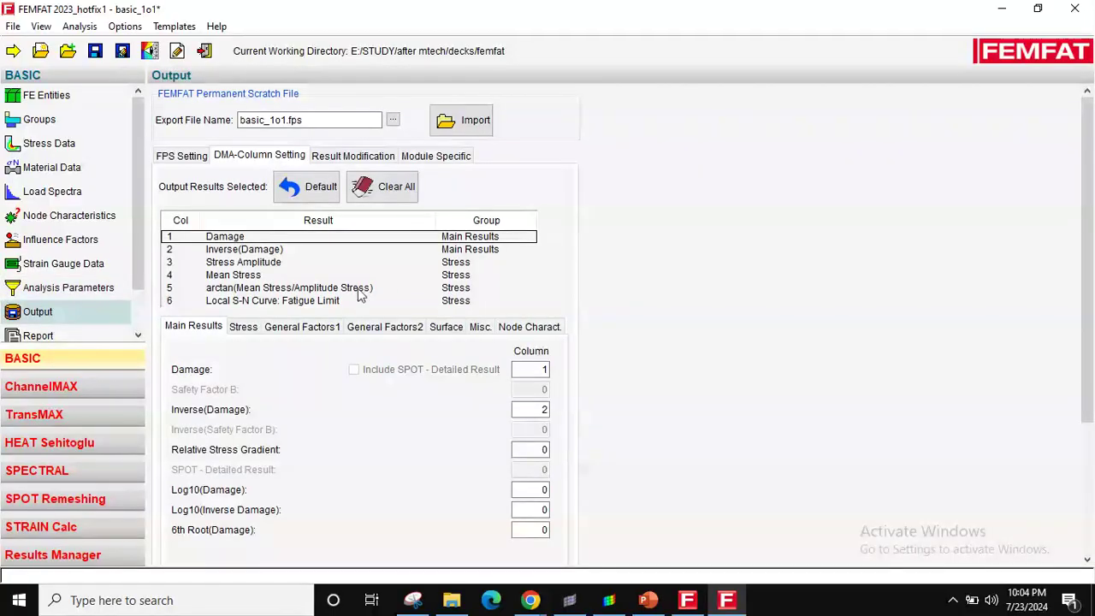
{"action": "left_click_drag", "start_coordinate": [1091, 272], "coordinate": [1087, 415]}
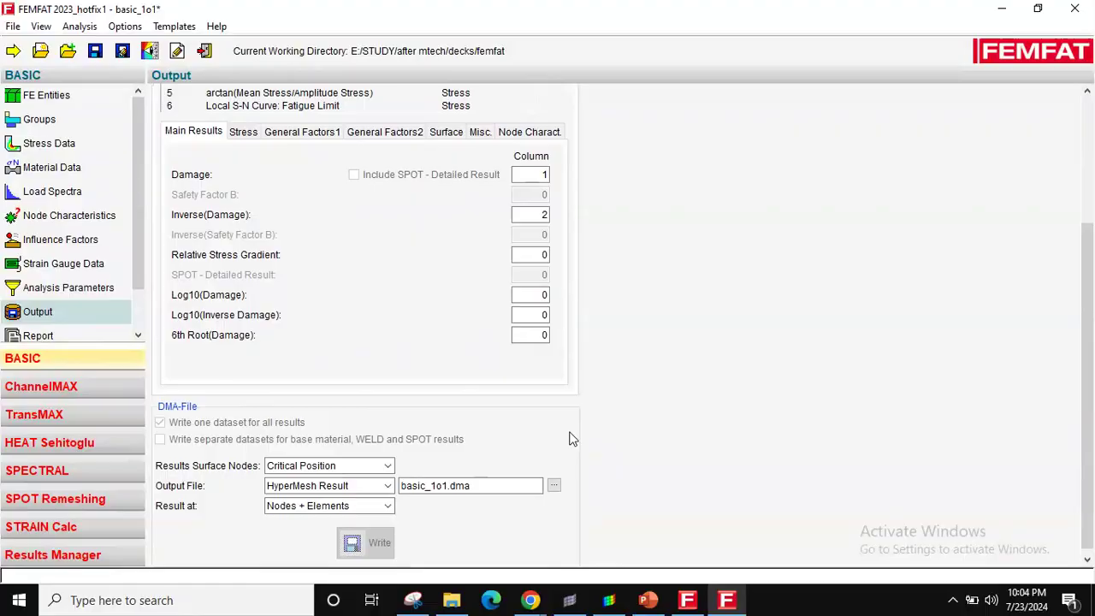
{"action": "left_click", "coordinate": [343, 486]}
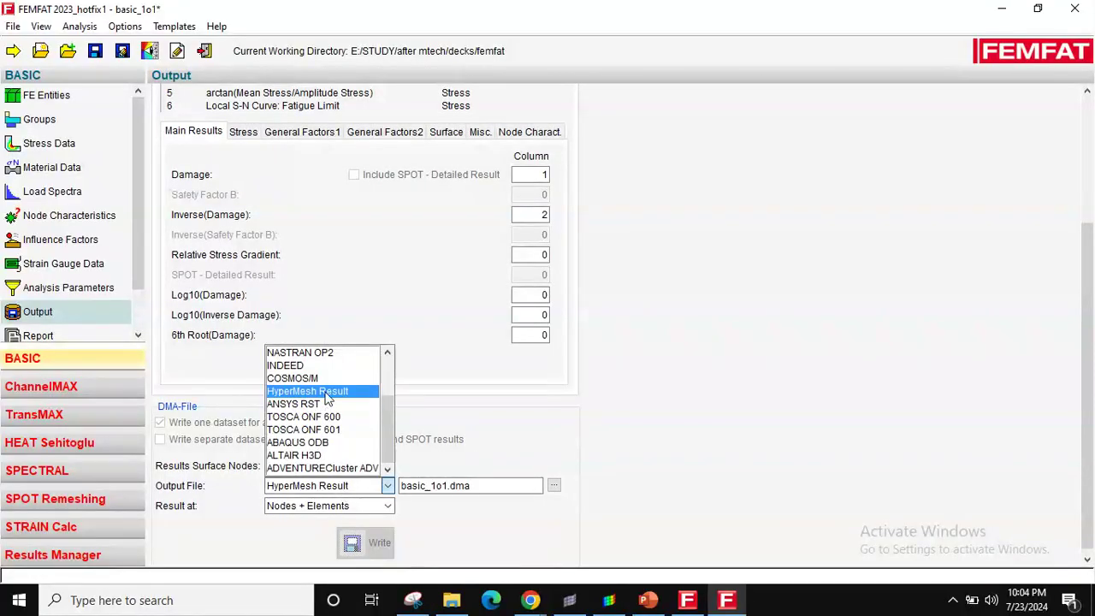
{"action": "mouse_move", "coordinate": [387, 426]}
{"action": "left_mouse_down"}
{"action": "mouse_move", "coordinate": [385, 381]}
{"action": "mouse_move", "coordinate": [390, 423]}
{"action": "left_mouse_up"}
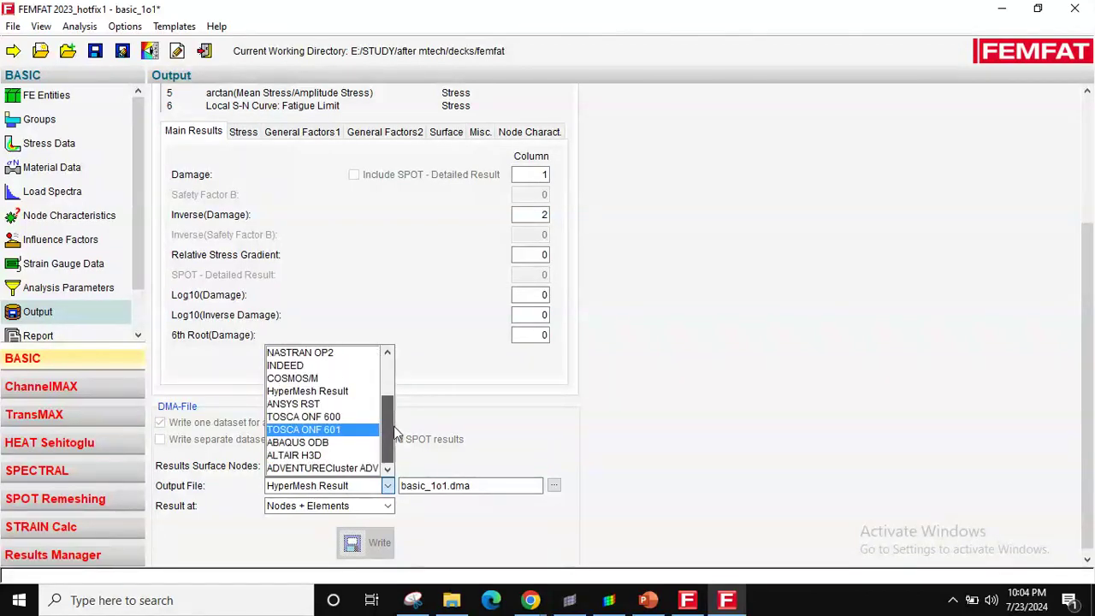
{"action": "left_click", "coordinate": [356, 392]}
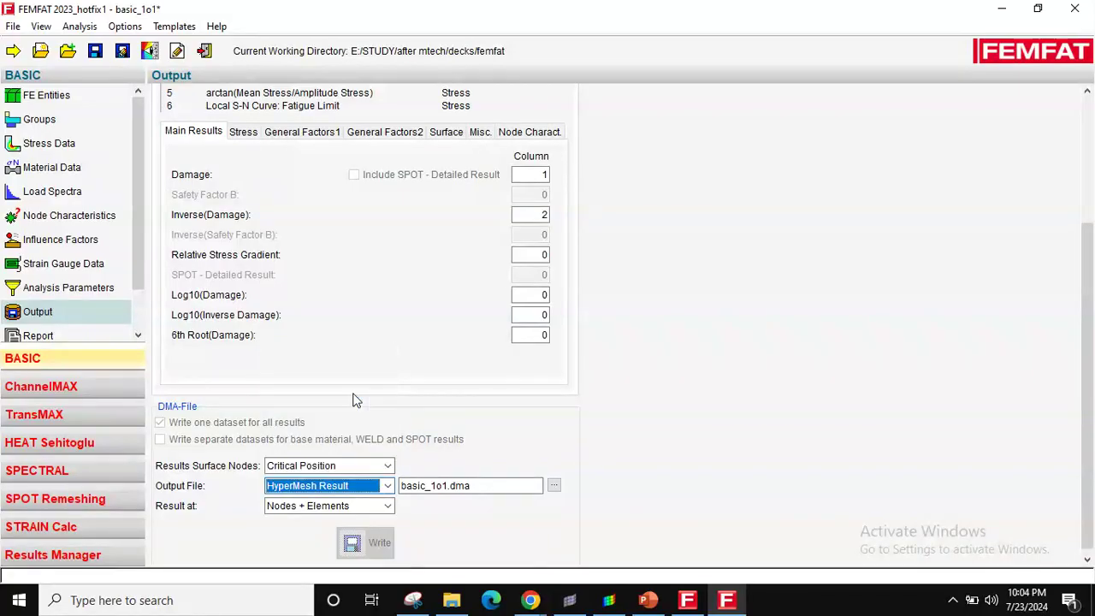
Step: Select group 4 - ALL for the analysis and run the input data check
{"action": "scroll", "coordinate": [120, 291], "scroll_direction": "down", "scroll_amount": 1}
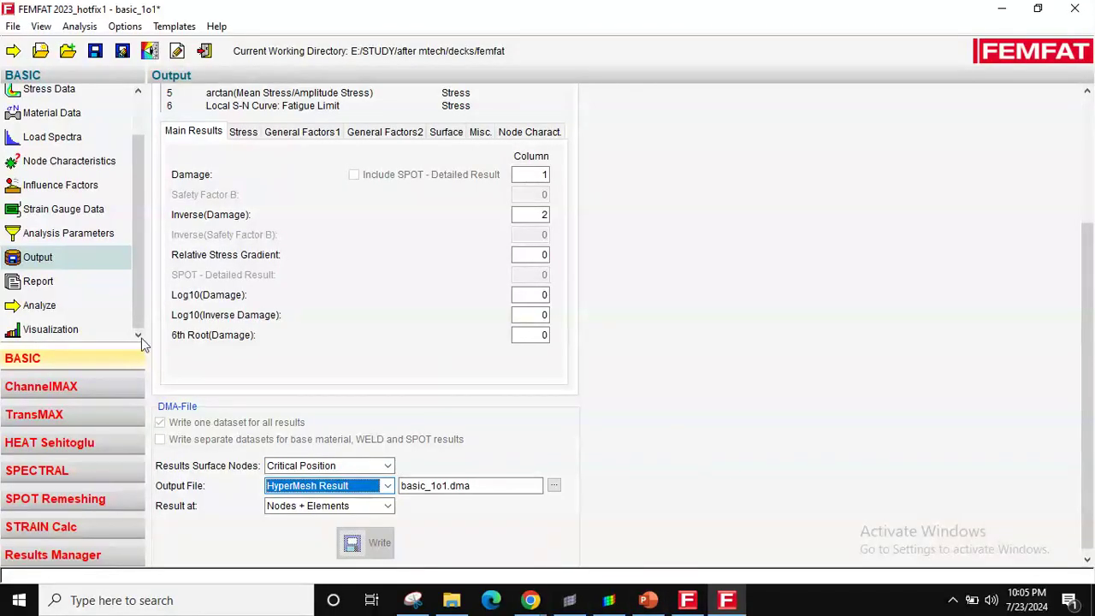
{"action": "left_click", "coordinate": [41, 282]}
{"action": "left_click", "coordinate": [51, 305]}
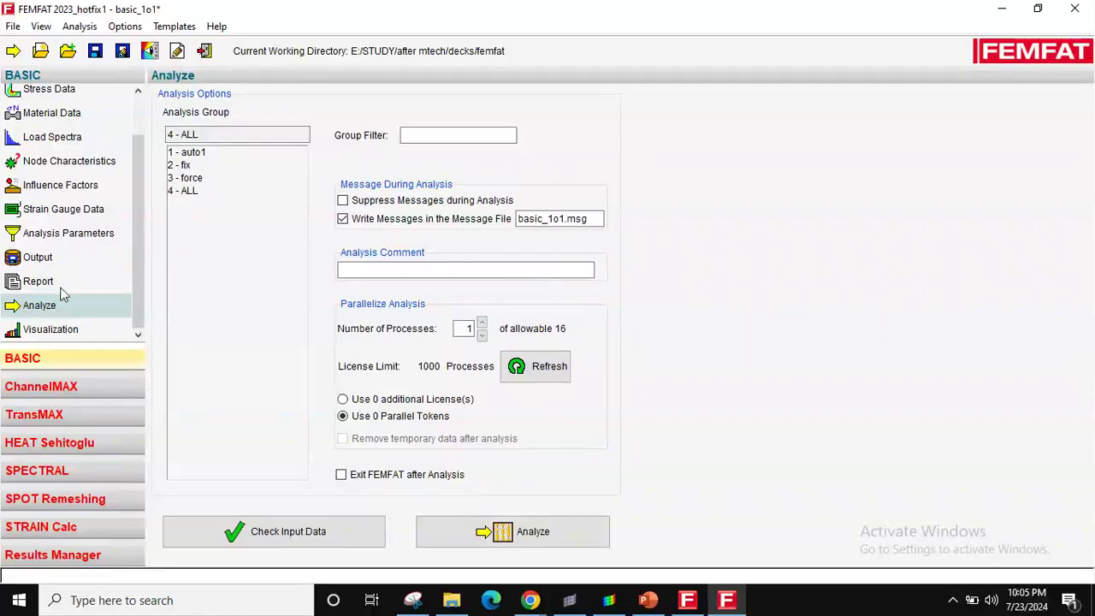
{"action": "left_click", "coordinate": [190, 191]}
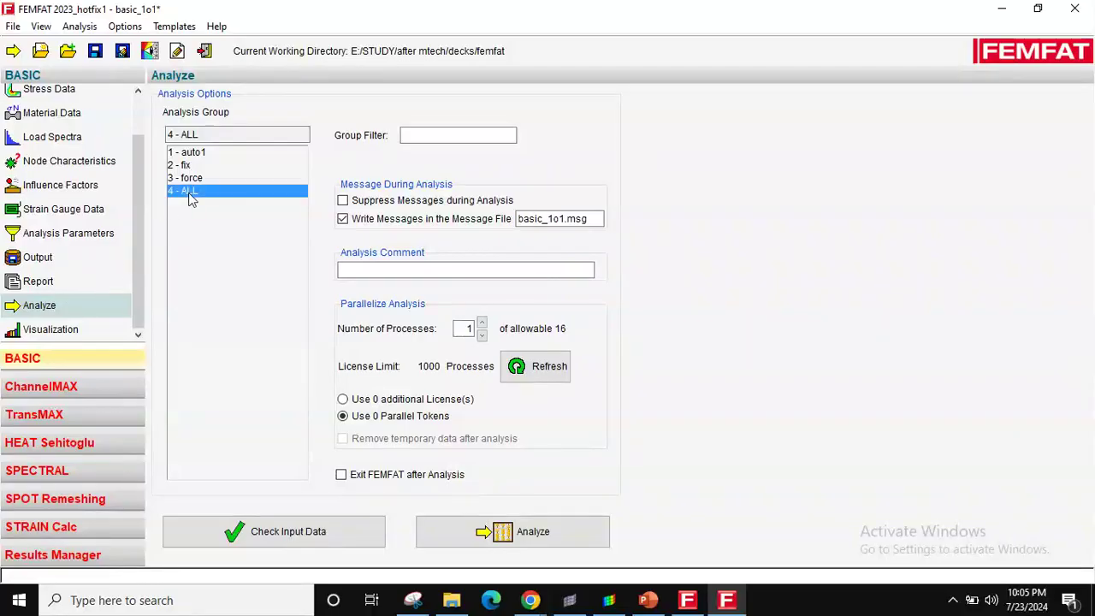
{"action": "left_click", "coordinate": [274, 532]}
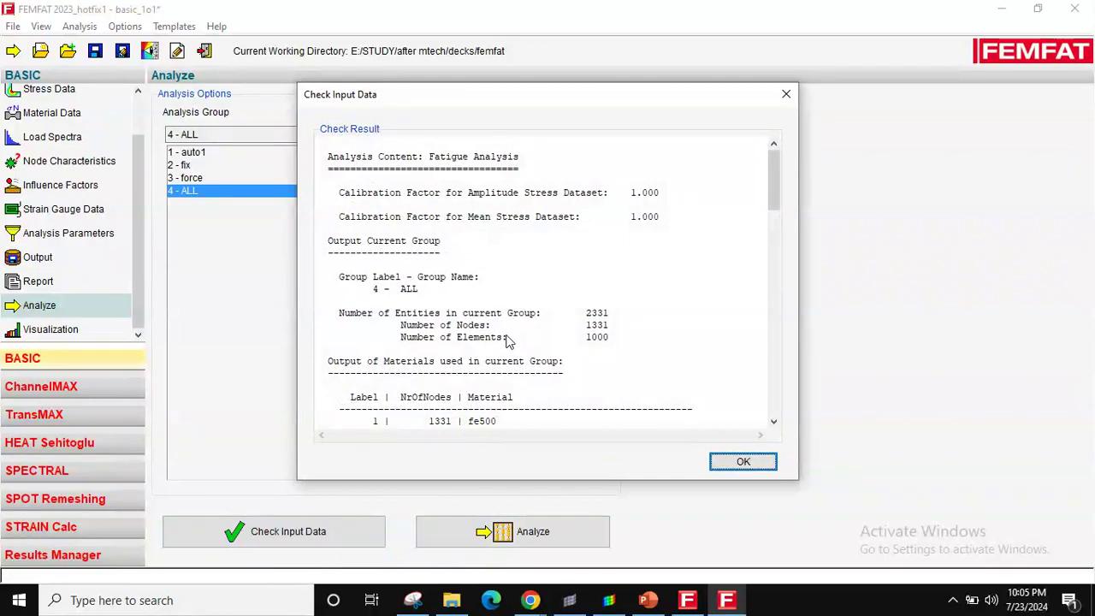
Step: Examine the check's filter settings, amplitude and mean stresses, compare them with the stress-cycle formulas in PowerPoint, and close the check
{"action": "scroll", "coordinate": [505, 339], "scroll_direction": "down", "scroll_amount": 5}
{"action": "scroll", "coordinate": [505, 339], "scroll_direction": "up", "scroll_amount": 5}
{"action": "scroll", "coordinate": [505, 340], "scroll_direction": "down", "scroll_amount": 6}
{"action": "scroll", "coordinate": [506, 339], "scroll_direction": "down", "scroll_amount": 15}
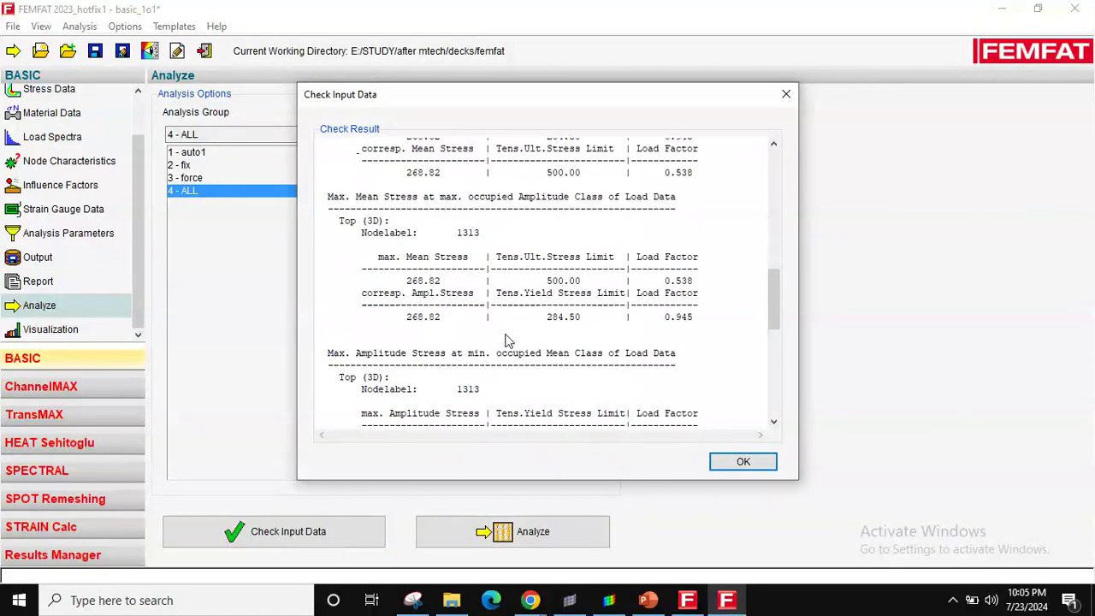
{"action": "scroll", "coordinate": [506, 340], "scroll_direction": "up", "scroll_amount": 9}
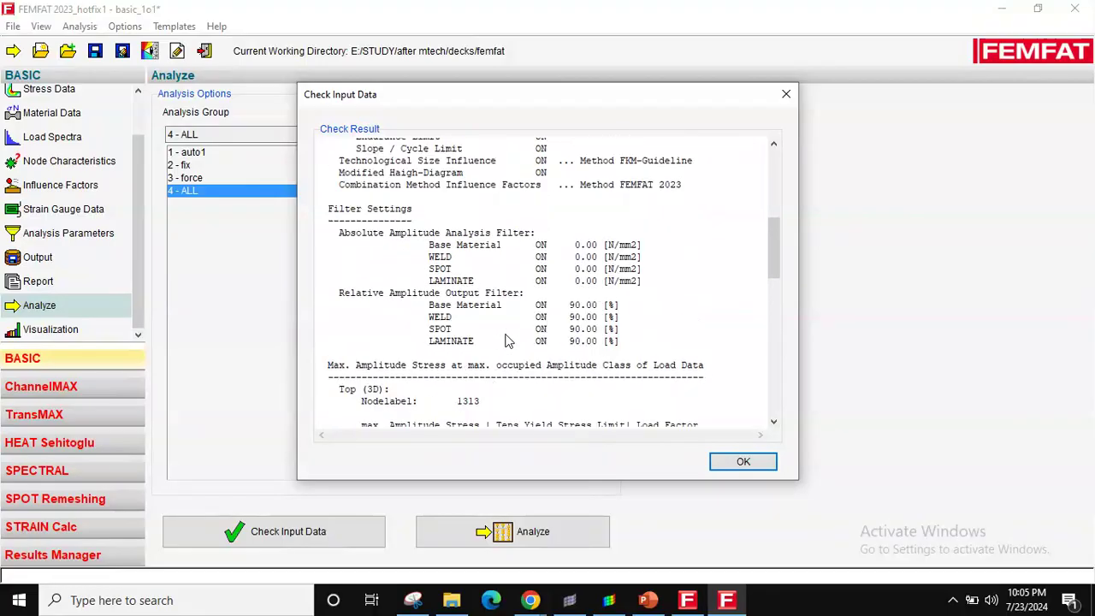
{"action": "scroll", "coordinate": [505, 339], "scroll_direction": "down", "scroll_amount": 6}
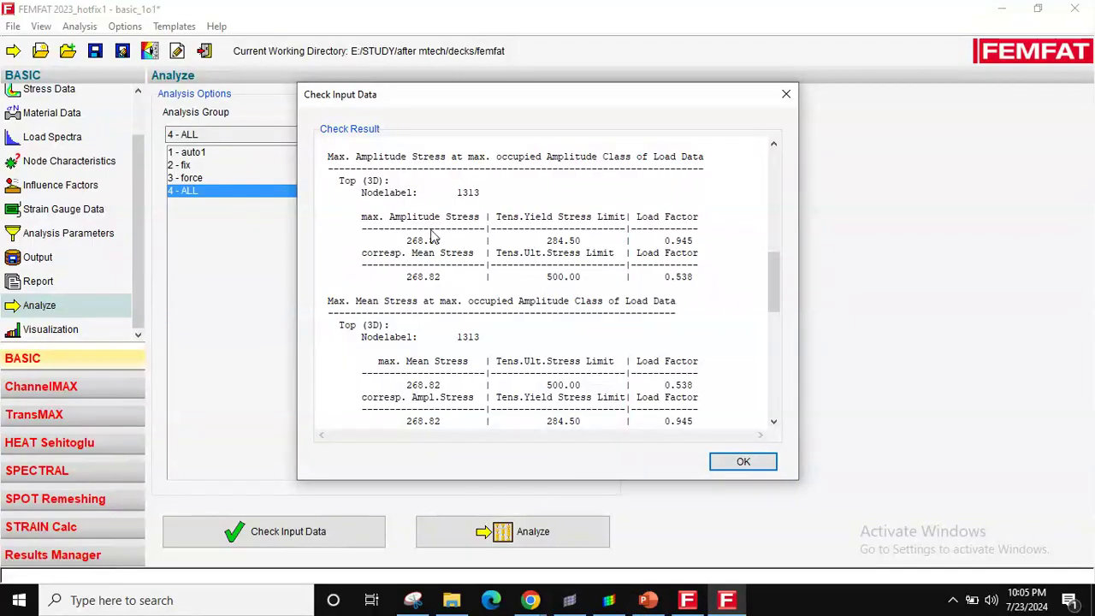
{"action": "left_click", "coordinate": [647, 601]}
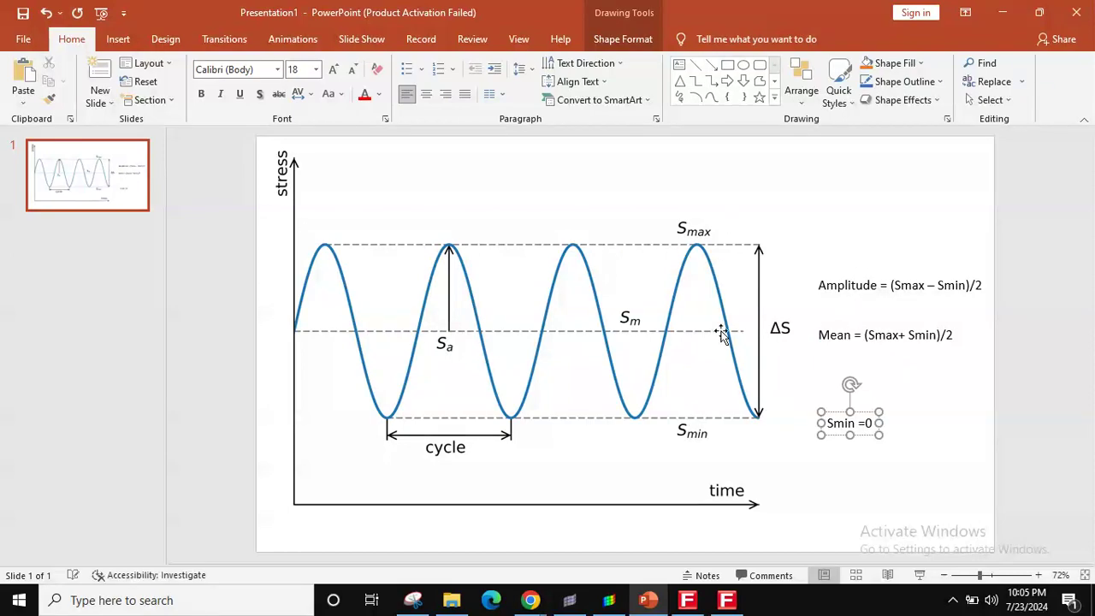
{"action": "left_click", "coordinate": [999, 12]}
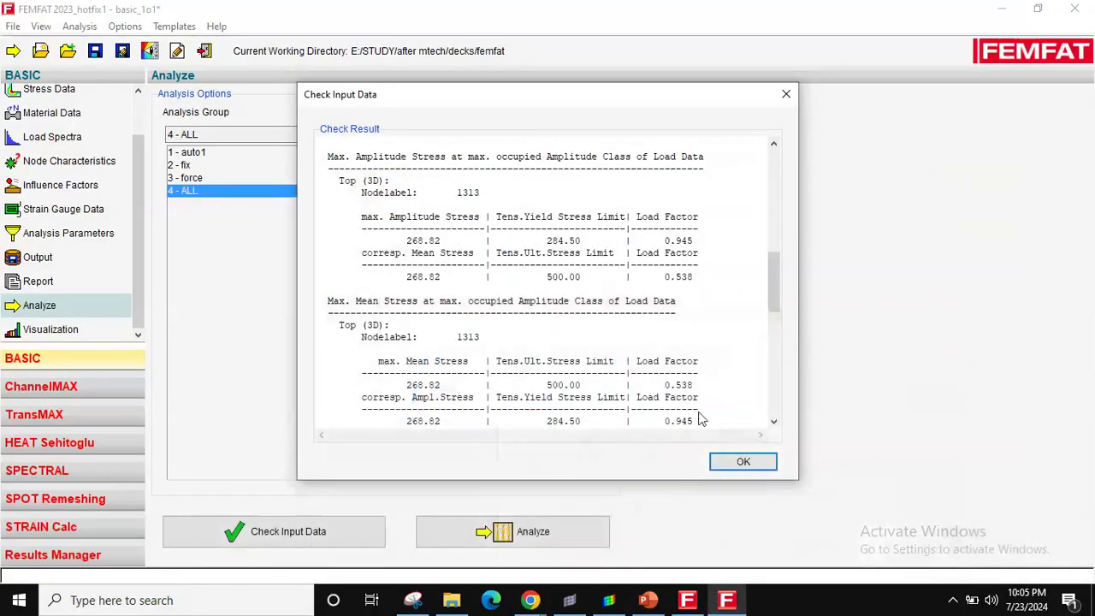
{"action": "scroll", "coordinate": [689, 362], "scroll_direction": "down", "scroll_amount": 5}
{"action": "scroll", "coordinate": [684, 362], "scroll_direction": "down", "scroll_amount": 5}
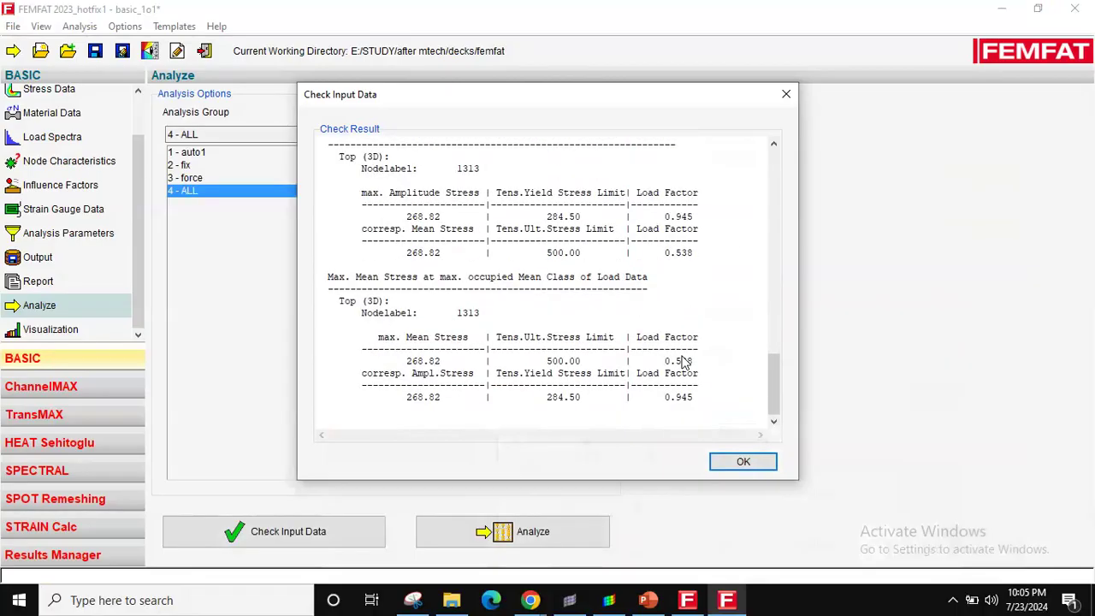
{"action": "left_click", "coordinate": [757, 459]}
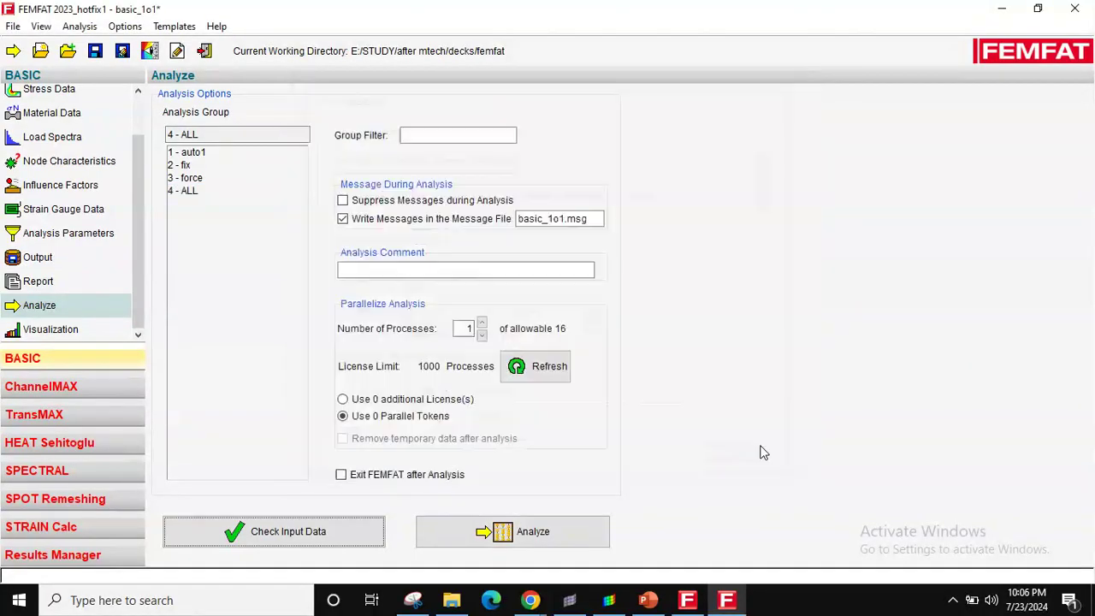
Step: Run the fatigue analysis of group 4 - ALL and view the analysis report and the local S-N curve
{"action": "left_click", "coordinate": [589, 537]}
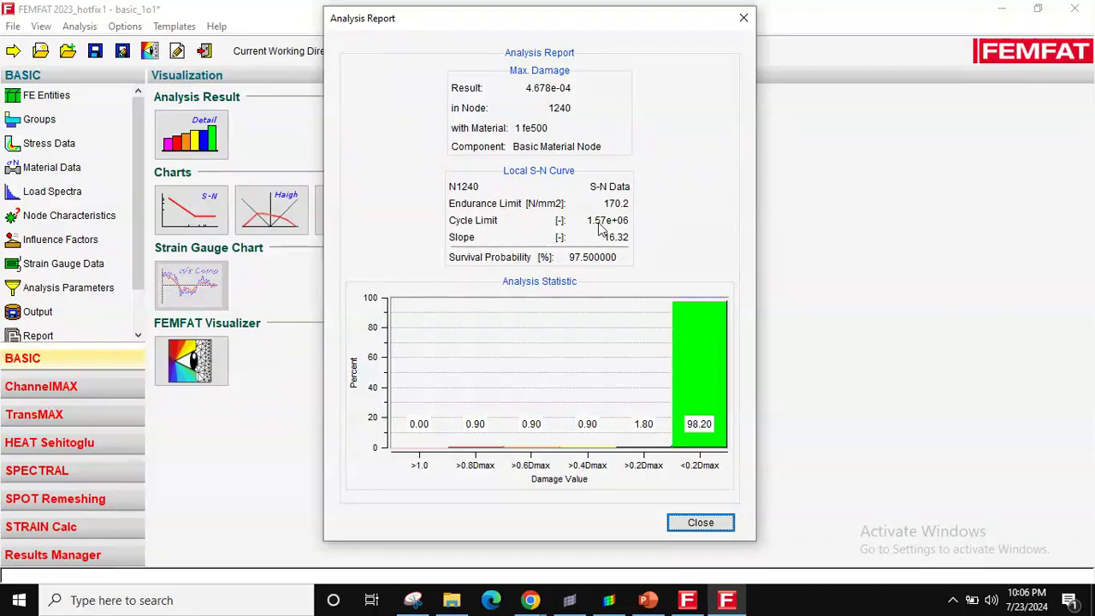
{"action": "left_click", "coordinate": [704, 526]}
{"action": "left_click", "coordinate": [191, 209]}
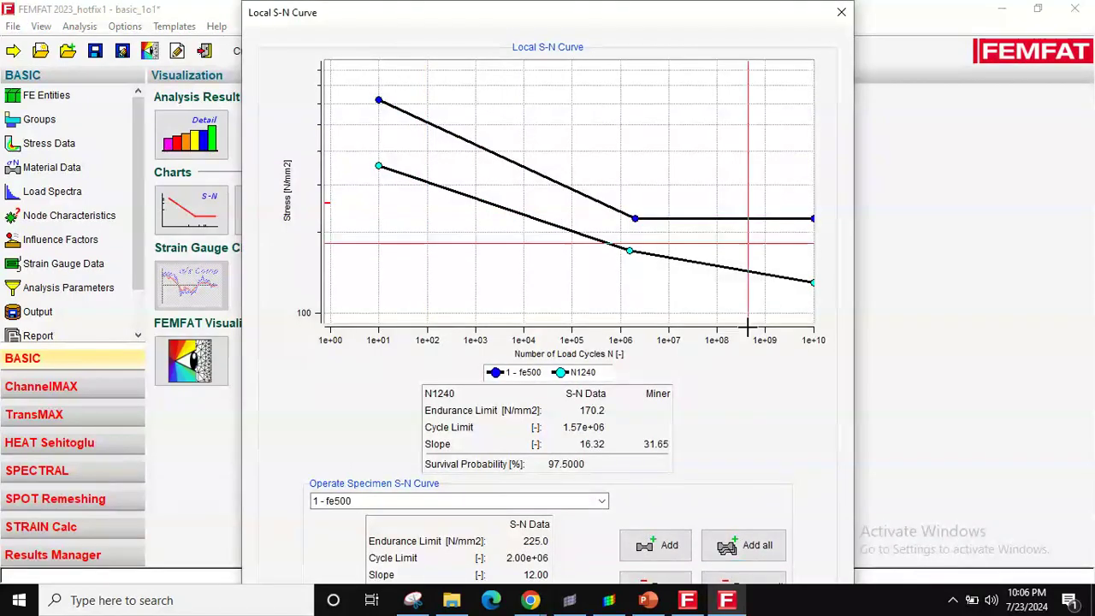
{"action": "left_click", "coordinate": [841, 12]}
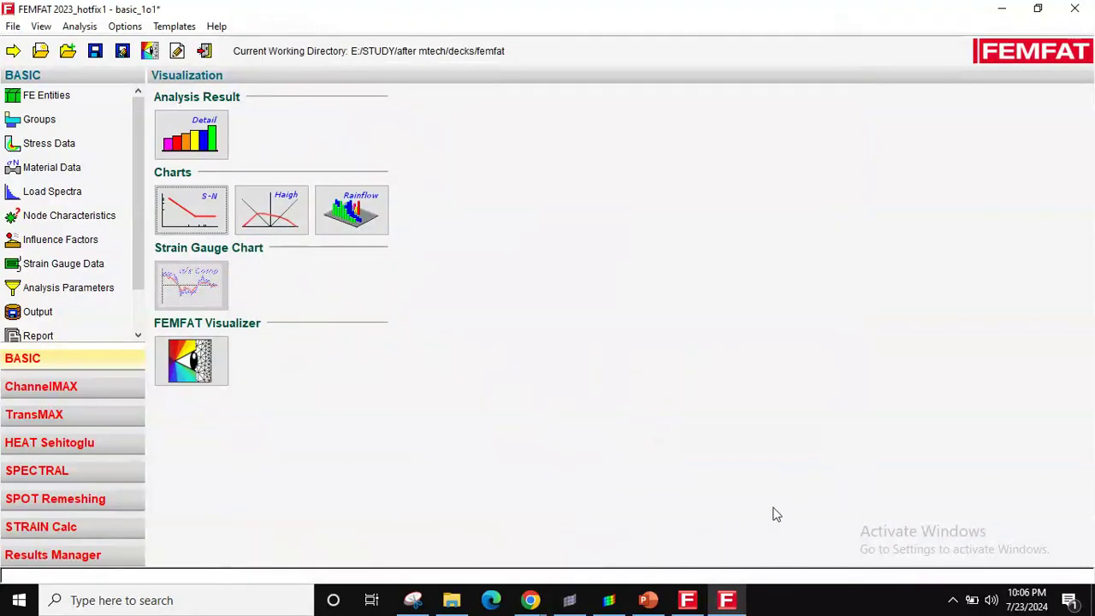
Step: In HyperWorks, load basic_1o1.dma as the results file for the deck_With_tabular_Data.inp model, replacing the current window's model data
{"action": "left_click", "coordinate": [608, 601]}
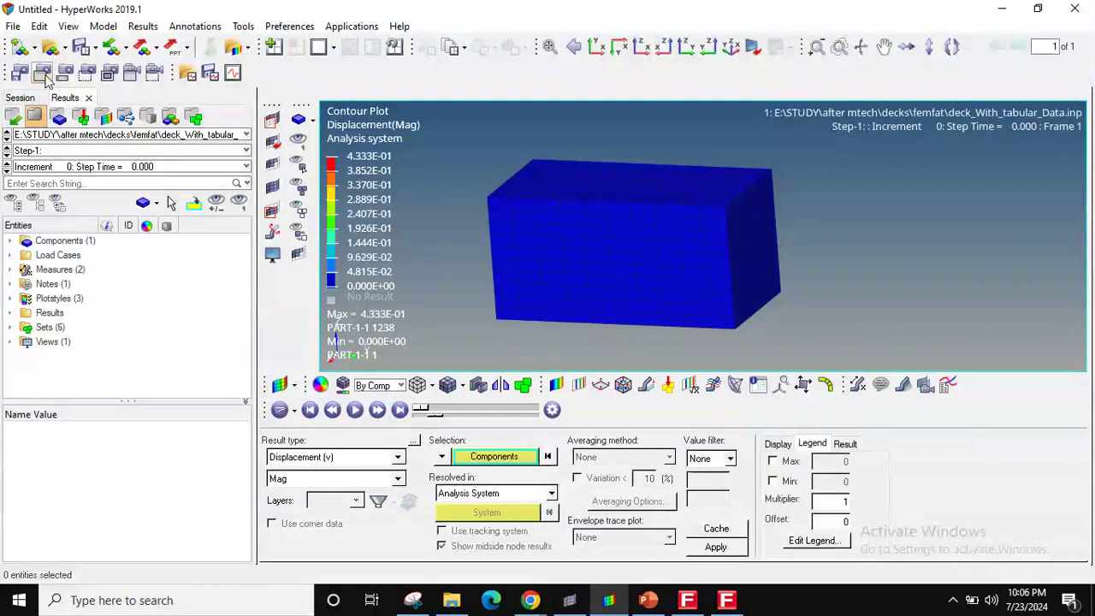
{"action": "left_click", "coordinate": [43, 75]}
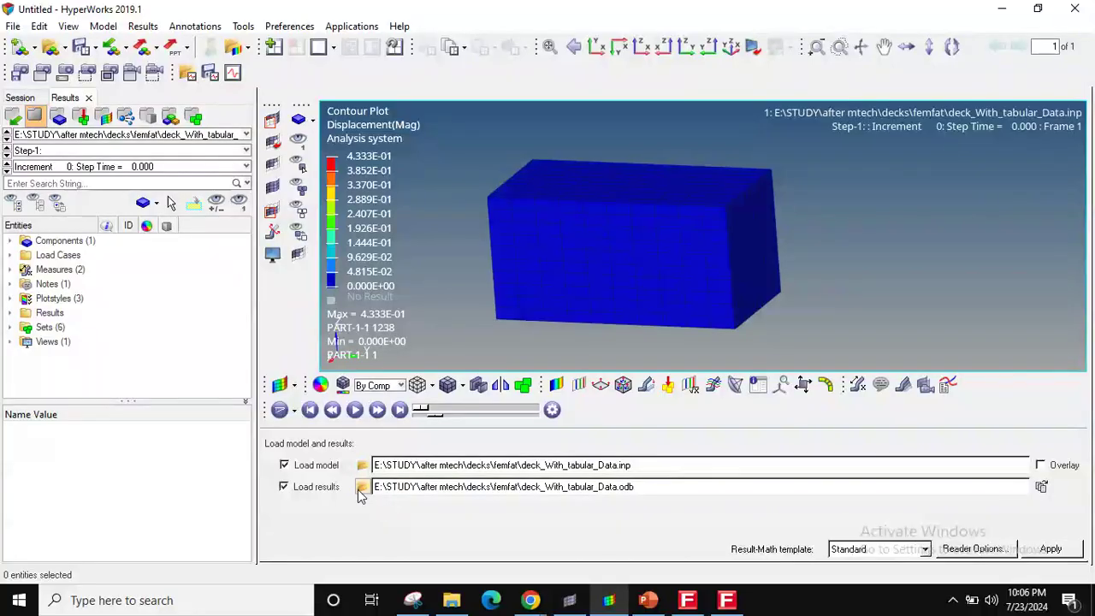
{"action": "left_click", "coordinate": [361, 487]}
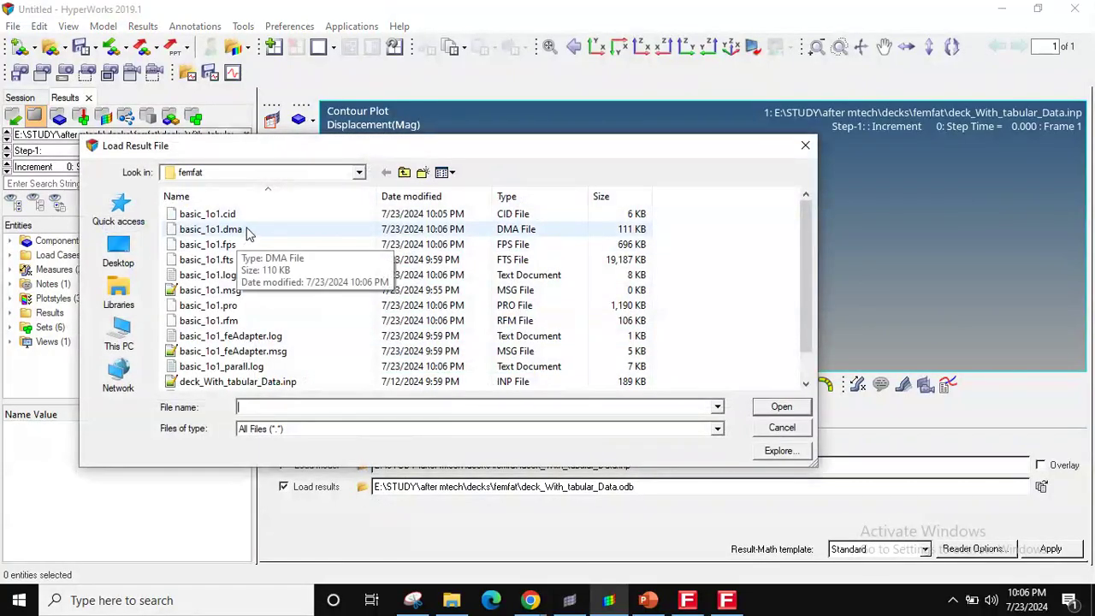
{"action": "double_click", "coordinate": [246, 231]}
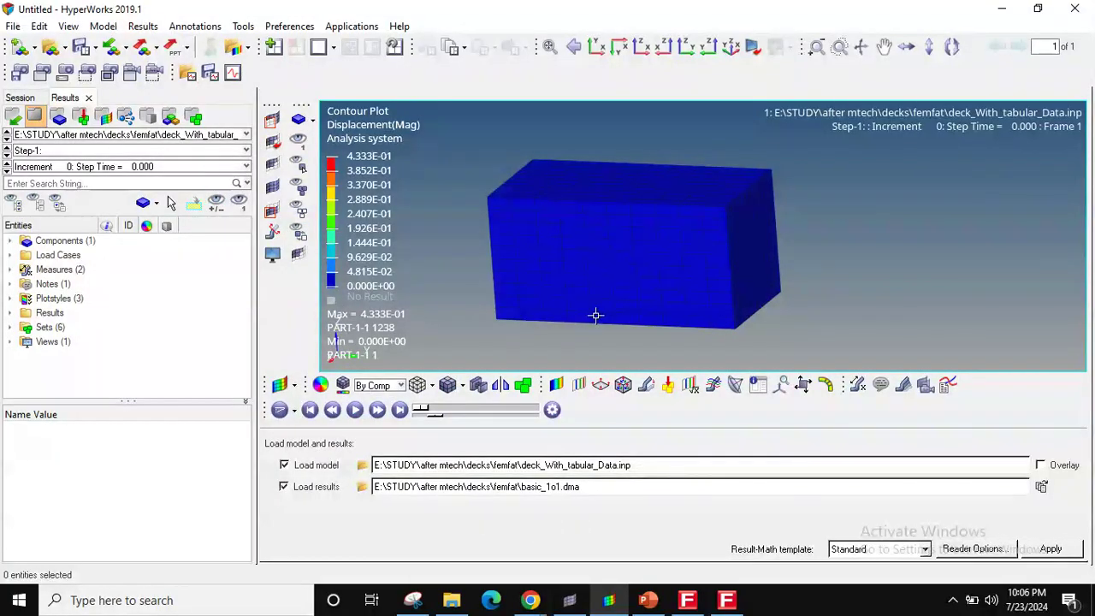
{"action": "left_click", "coordinate": [1066, 556]}
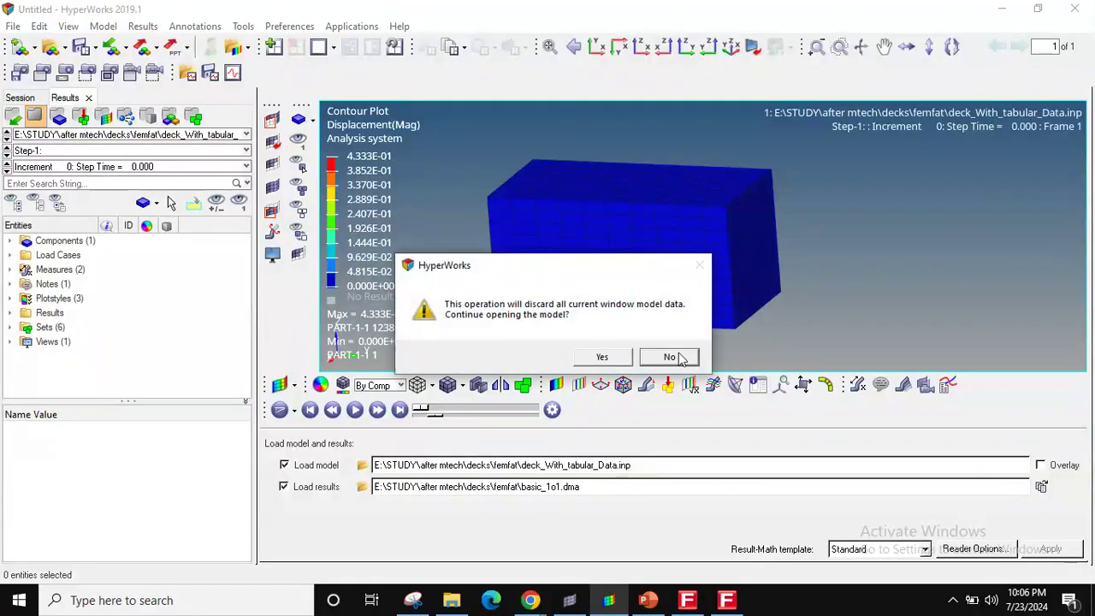
{"action": "left_click", "coordinate": [627, 359]}
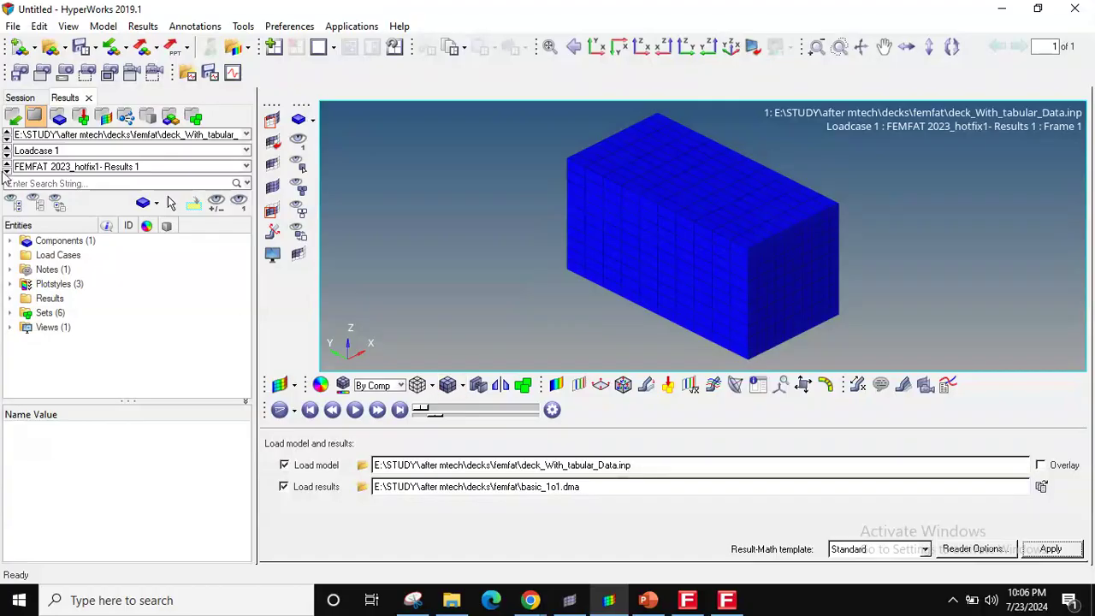
Step: Select Loadcase 1 with FEMFAT 2023_hotfix1- Results 1 and contour the 1/Damage scalar value on the block
{"action": "left_click", "coordinate": [83, 151]}
{"action": "left_click", "coordinate": [78, 163]}
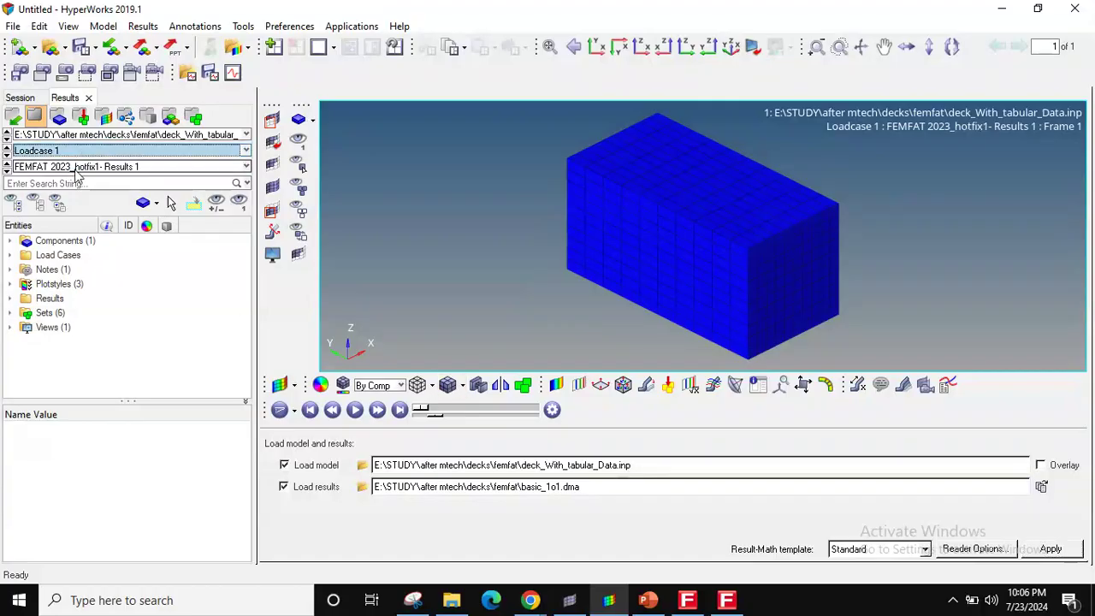
{"action": "left_click", "coordinate": [74, 167]}
{"action": "left_click", "coordinate": [111, 178]}
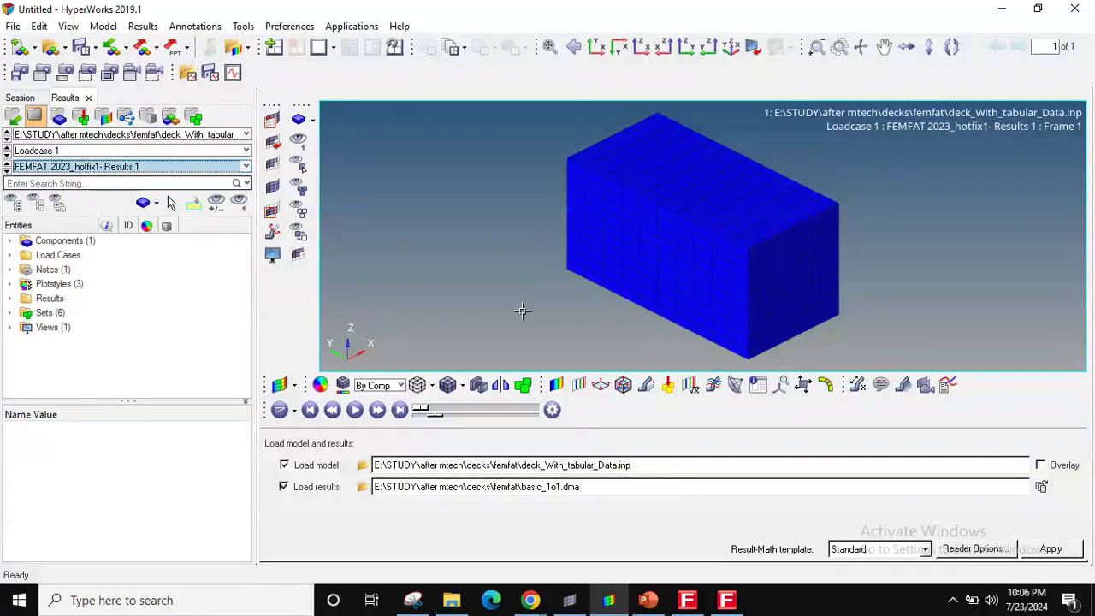
{"action": "left_click", "coordinate": [554, 389]}
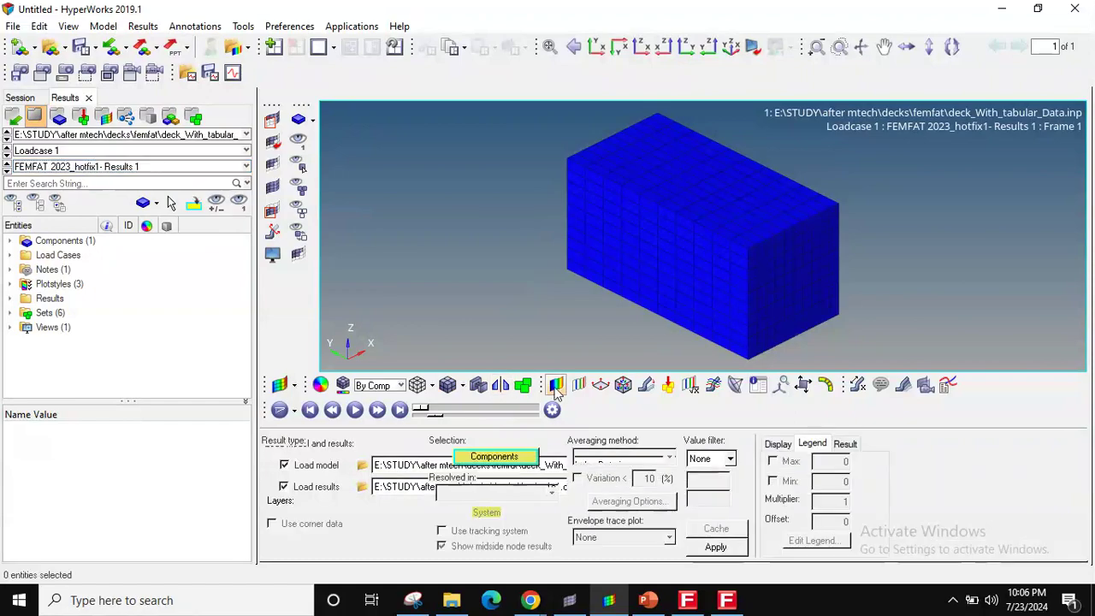
{"action": "left_click", "coordinate": [715, 547]}
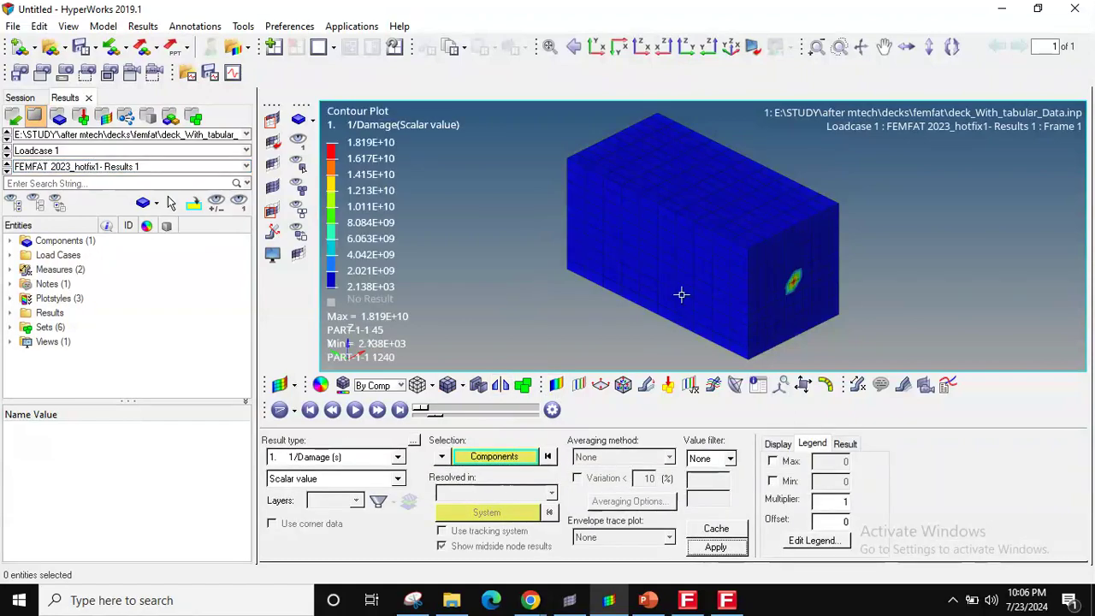
Step: Reverse the values of the 1/Damage contour legend so the lowest values are shown in red
{"action": "left_click_drag", "start_coordinate": [679, 296], "coordinate": [727, 359], "text": "ctrl"}
{"action": "left_click", "coordinate": [819, 545]}
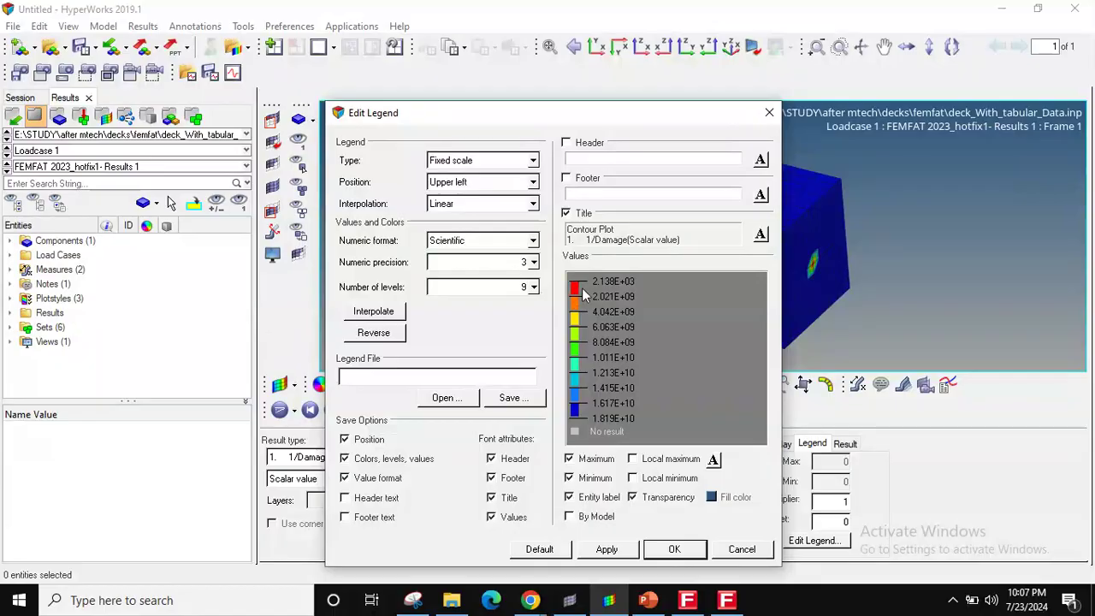
{"action": "left_click", "coordinate": [616, 547]}
{"action": "left_click", "coordinate": [674, 548]}
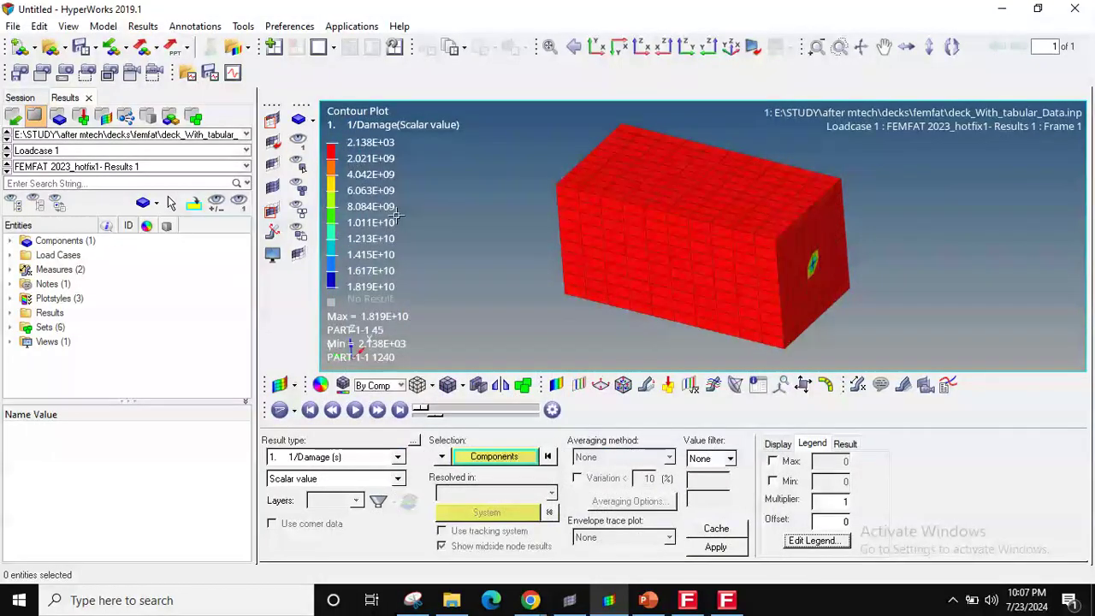
Step: Set the second level of the 1/Damage legend to 1e4 and inspect the block's critical corners
{"action": "double_click", "coordinate": [376, 158]}
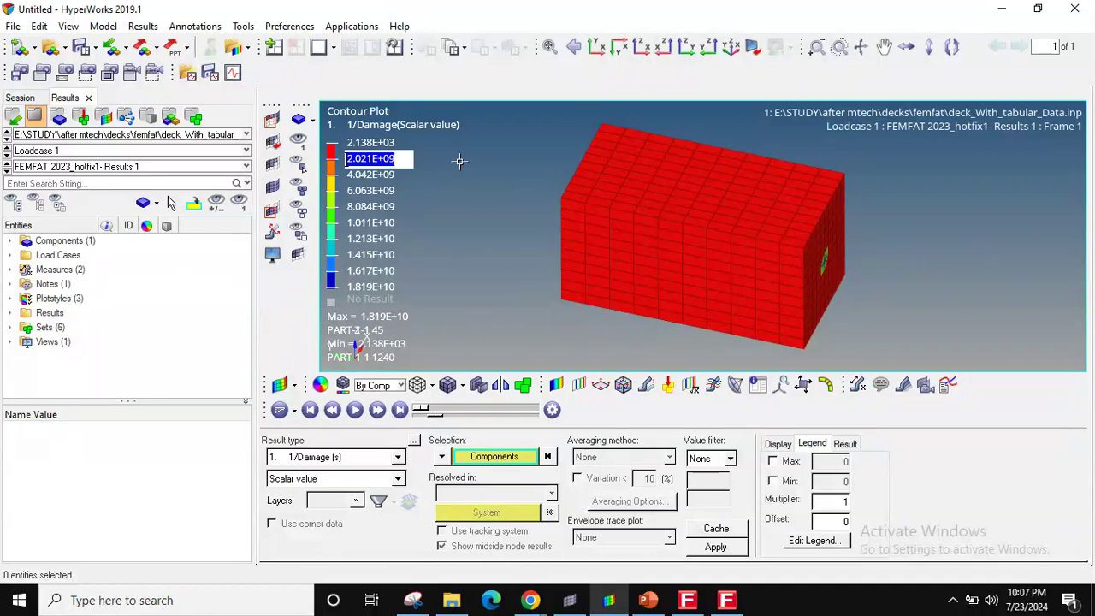
{"action": "type", "text": "1e4"}
{"action": "key", "text": "Return"}
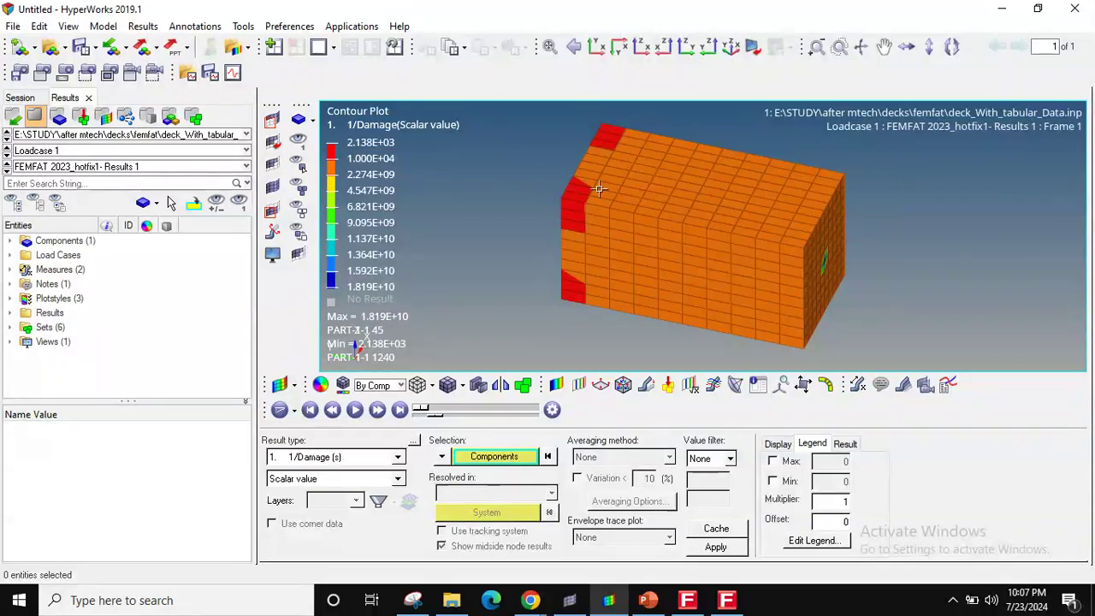
{"action": "left_click_drag", "start_coordinate": [608, 224], "coordinate": [754, 228], "text": "ctrl"}
Step: Contour the first Mean Stress result on the block
{"action": "left_click", "coordinate": [345, 460]}
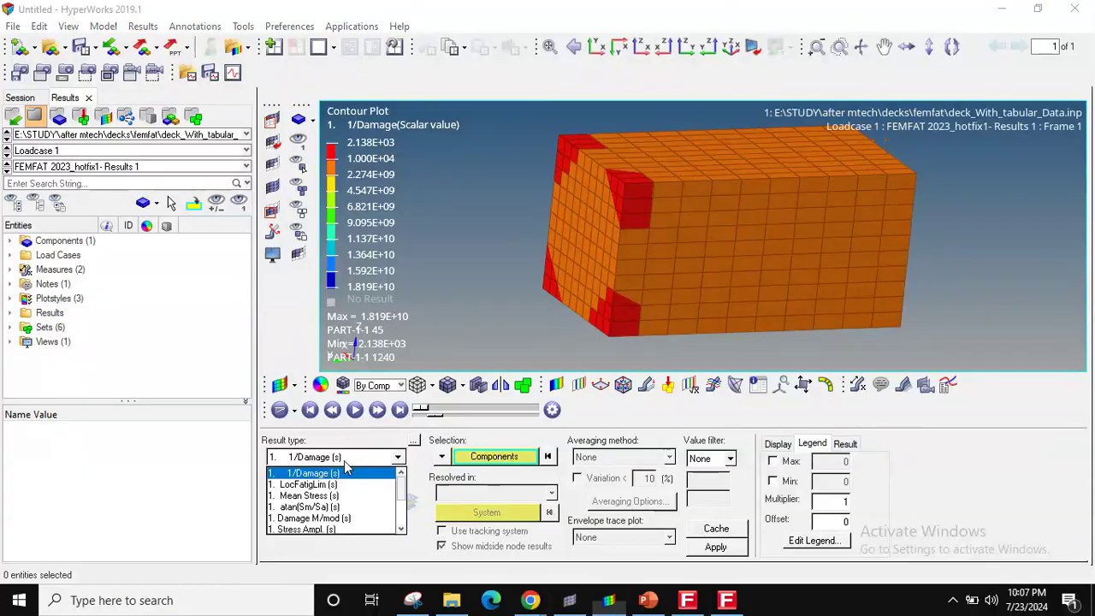
{"action": "left_click", "coordinate": [333, 495]}
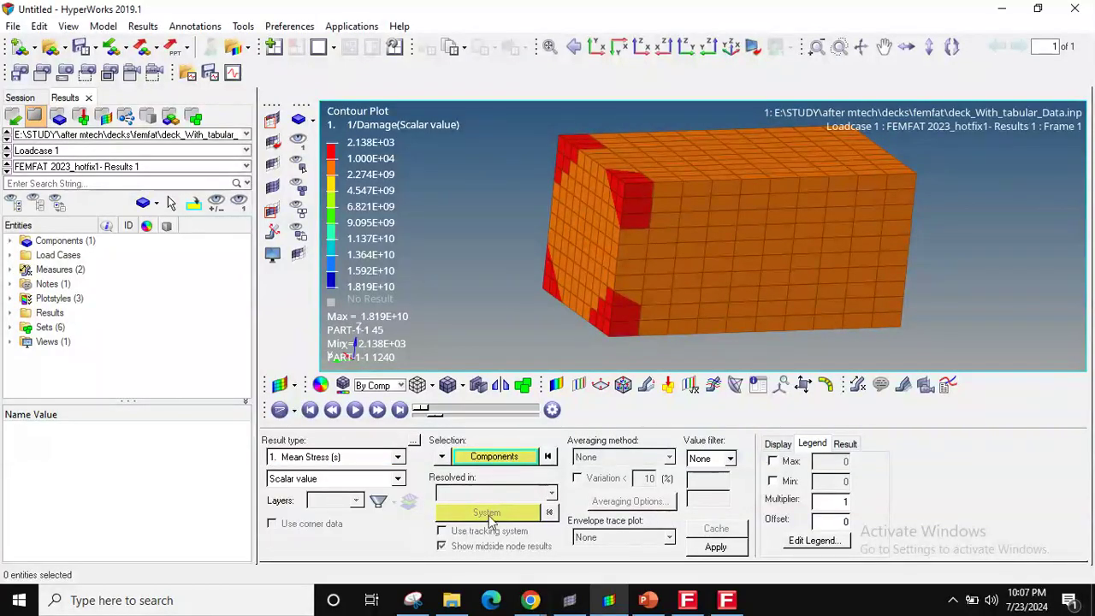
{"action": "left_click", "coordinate": [713, 549]}
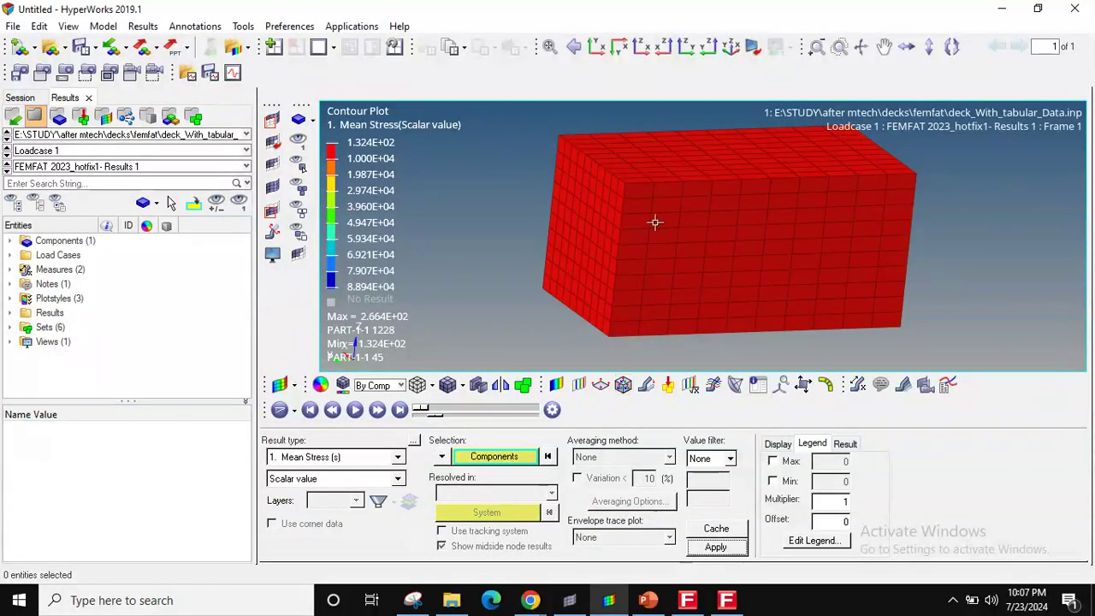
Step: Contour the first Stress Ampl. result and reverse the legend so the highest values are shown in red
{"action": "left_click", "coordinate": [340, 461]}
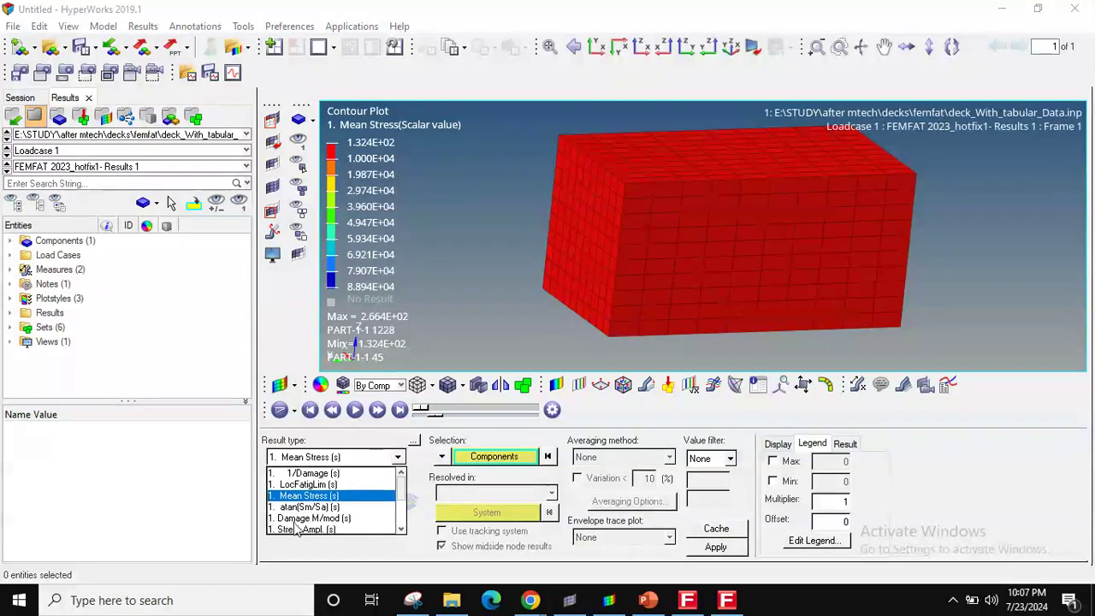
{"action": "left_click", "coordinate": [323, 528]}
{"action": "left_click", "coordinate": [694, 551]}
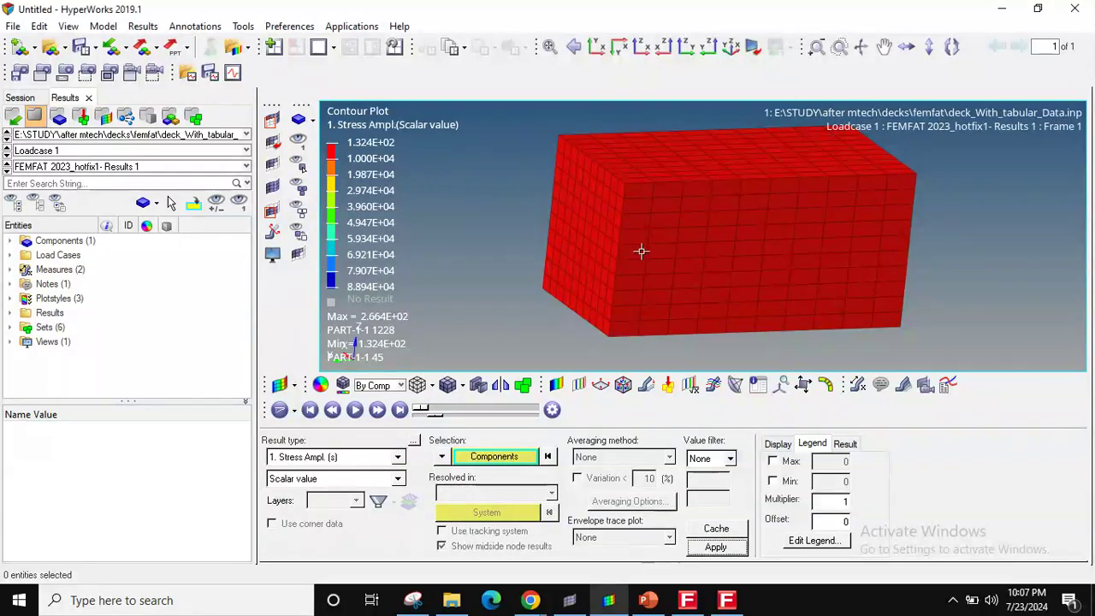
{"action": "left_click", "coordinate": [814, 540]}
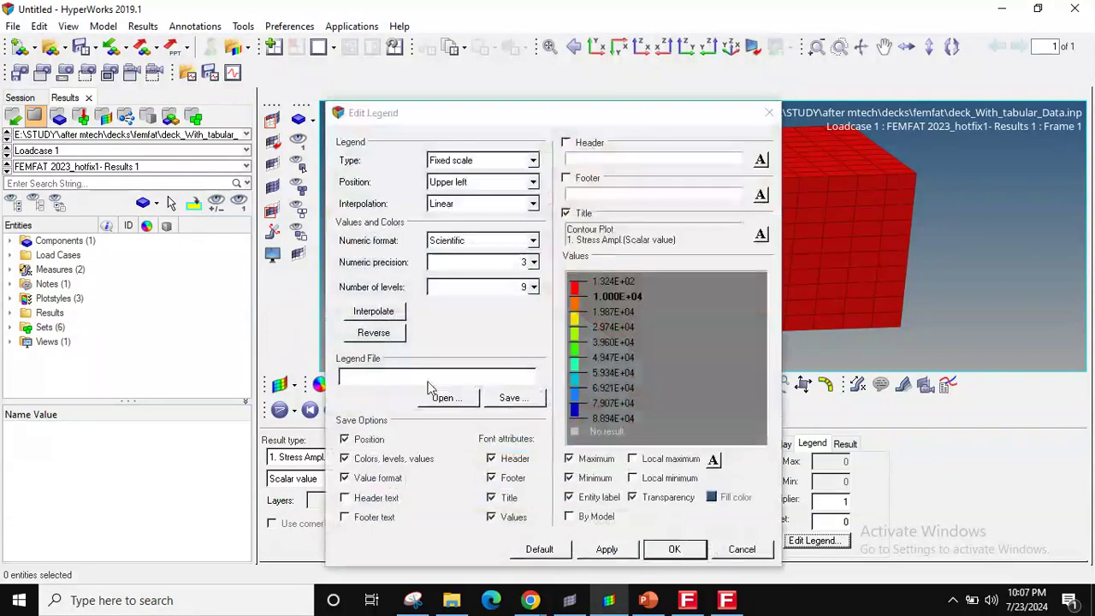
{"action": "left_click", "coordinate": [605, 549]}
{"action": "left_click", "coordinate": [674, 549]}
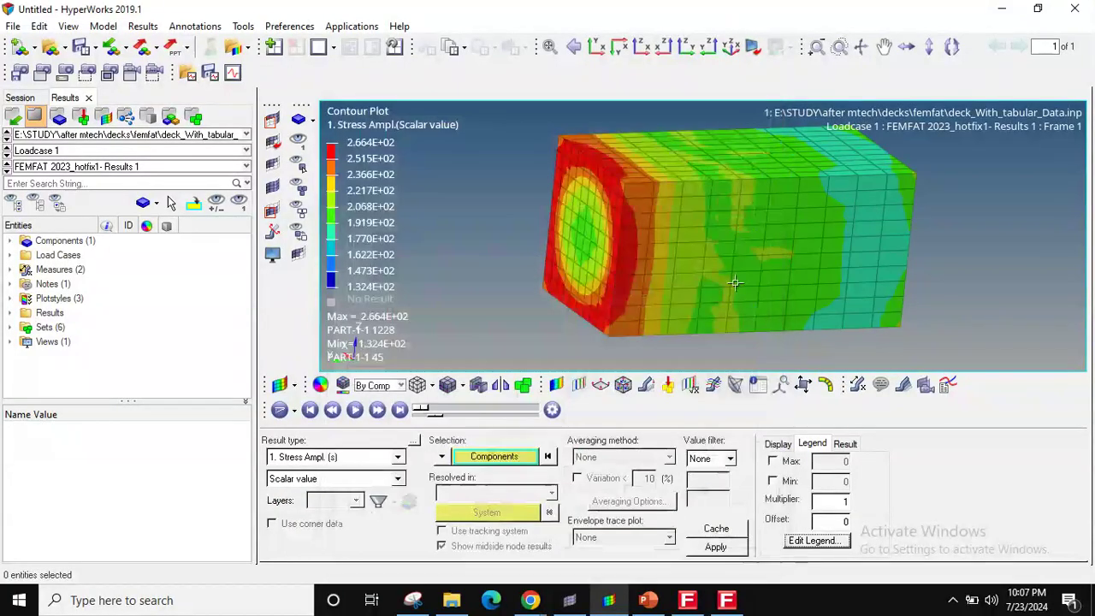
Step: Switch the contour back to the first Mean Stress result to compare it with the stress amplitude
{"action": "left_click", "coordinate": [367, 462]}
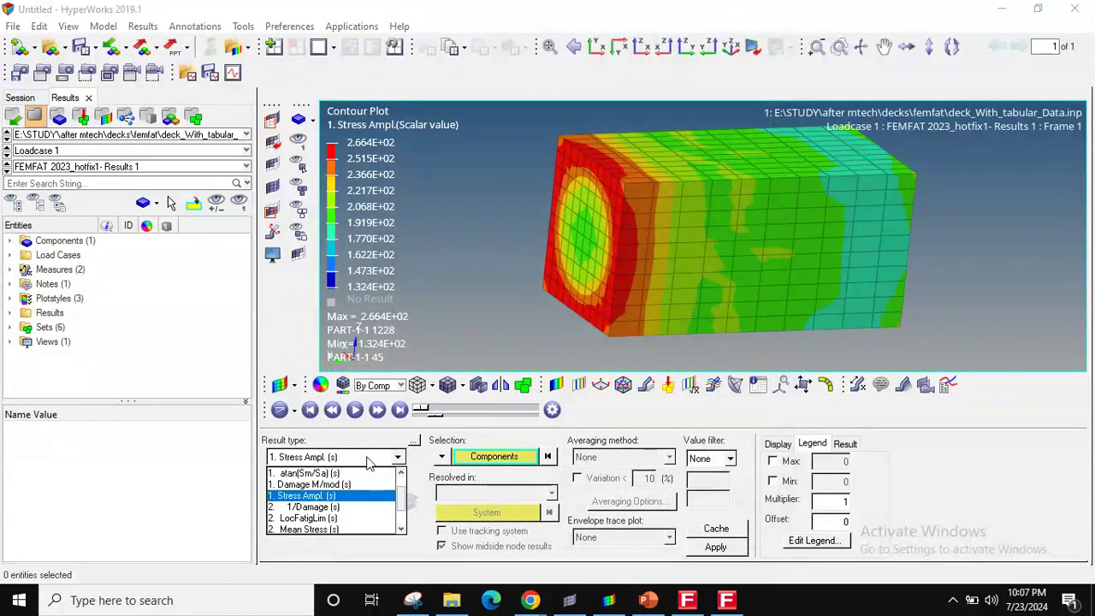
{"action": "scroll", "coordinate": [321, 492], "scroll_direction": "down", "scroll_amount": 1}
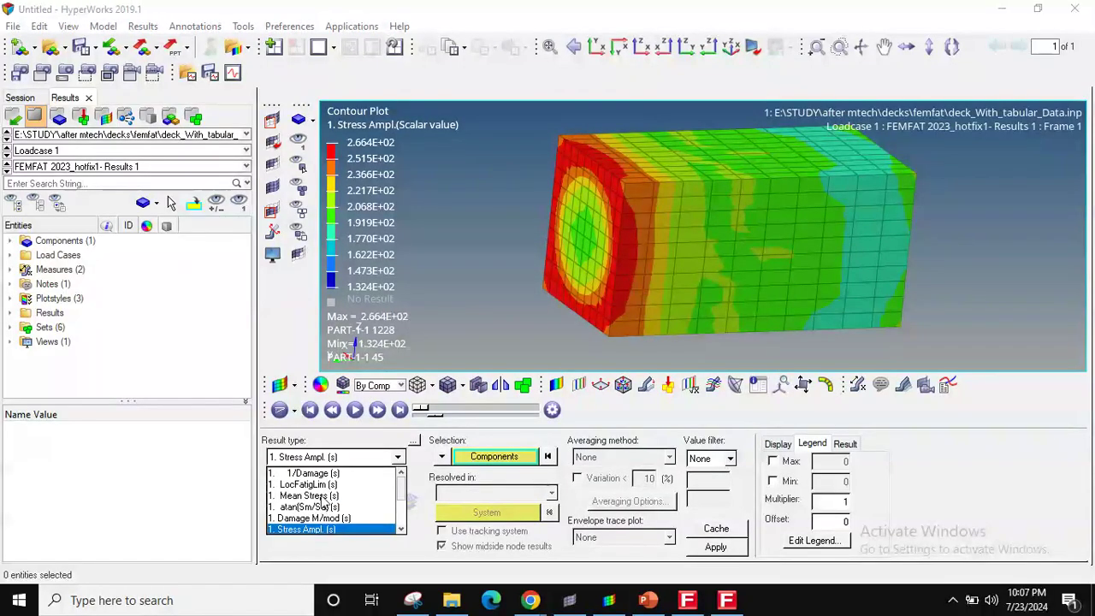
{"action": "left_click", "coordinate": [323, 498]}
{"action": "left_click", "coordinate": [717, 548]}
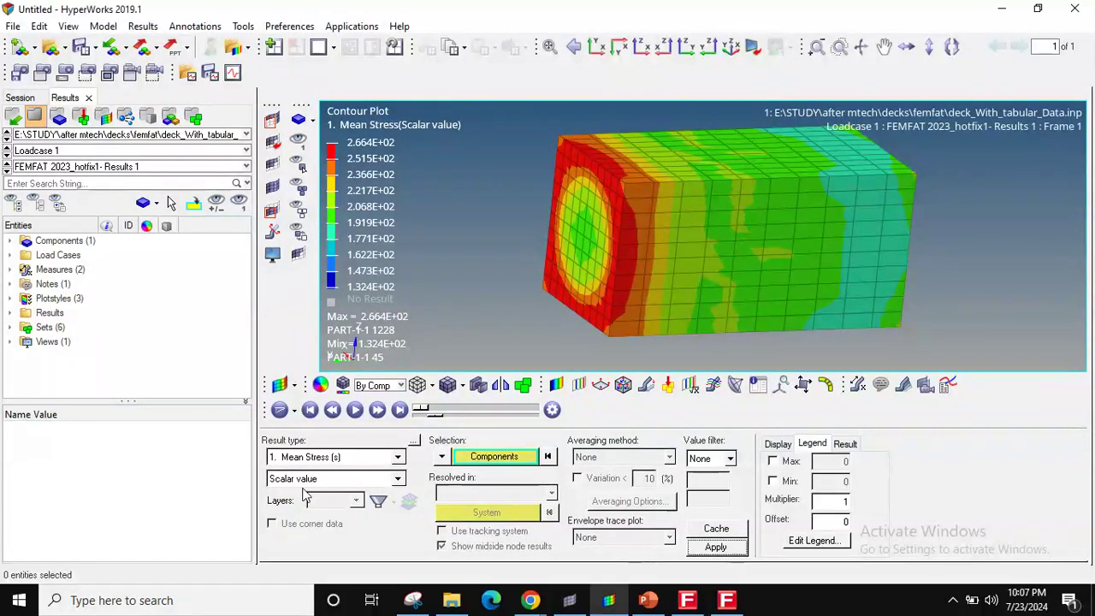
Step: Contour the 1/Damage result again and reverse its legend so the lowest values are shown in red
{"action": "left_click", "coordinate": [288, 460]}
{"action": "left_click", "coordinate": [325, 472]}
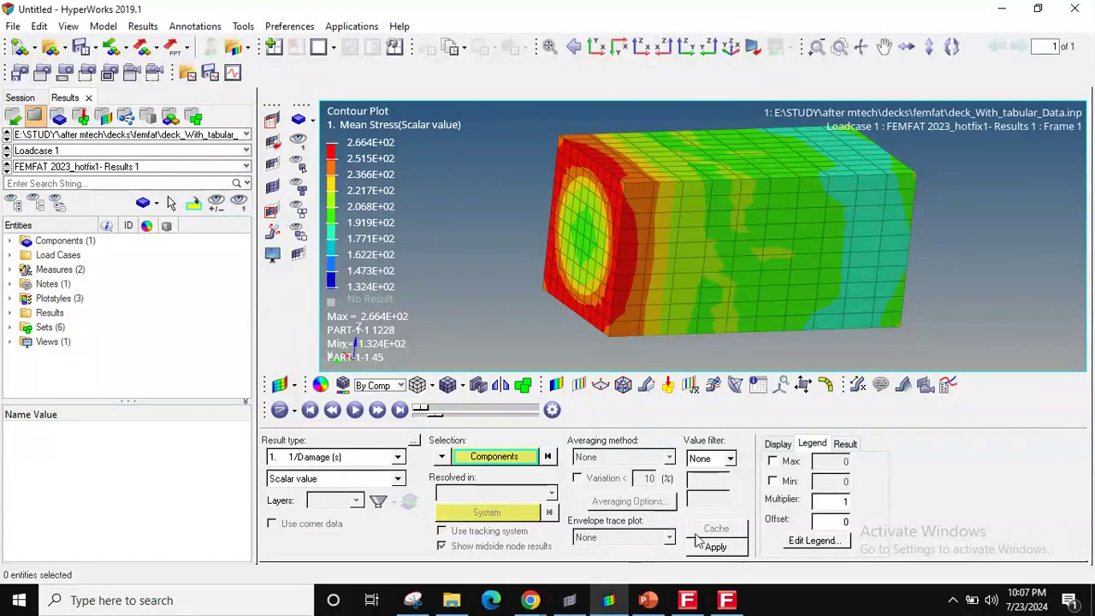
{"action": "left_click", "coordinate": [701, 548]}
{"action": "left_click", "coordinate": [816, 541]}
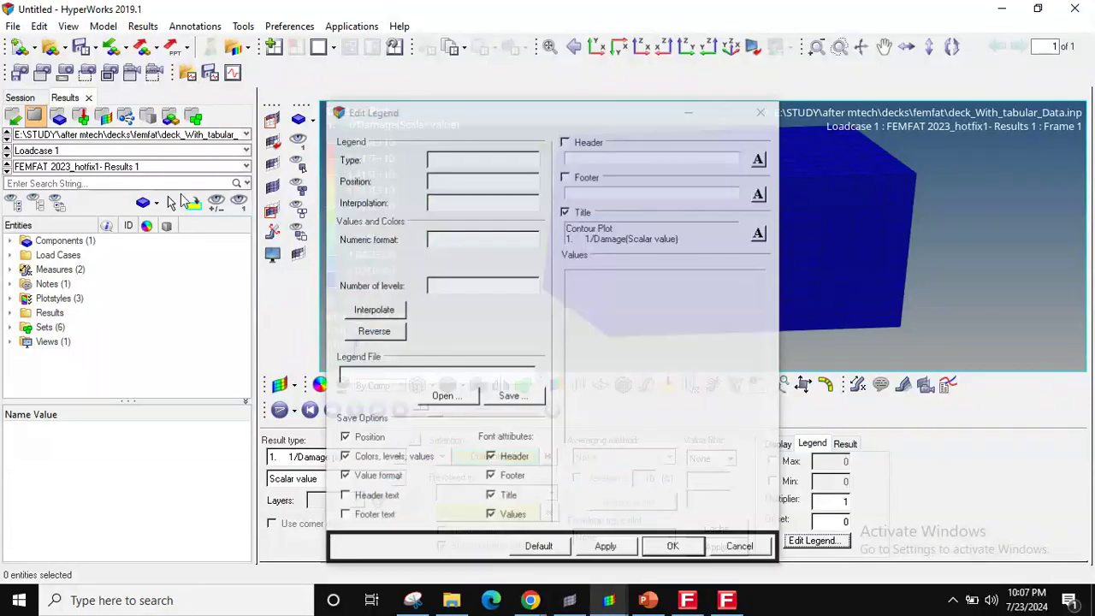
{"action": "left_click", "coordinate": [394, 336]}
{"action": "left_click", "coordinate": [592, 548]}
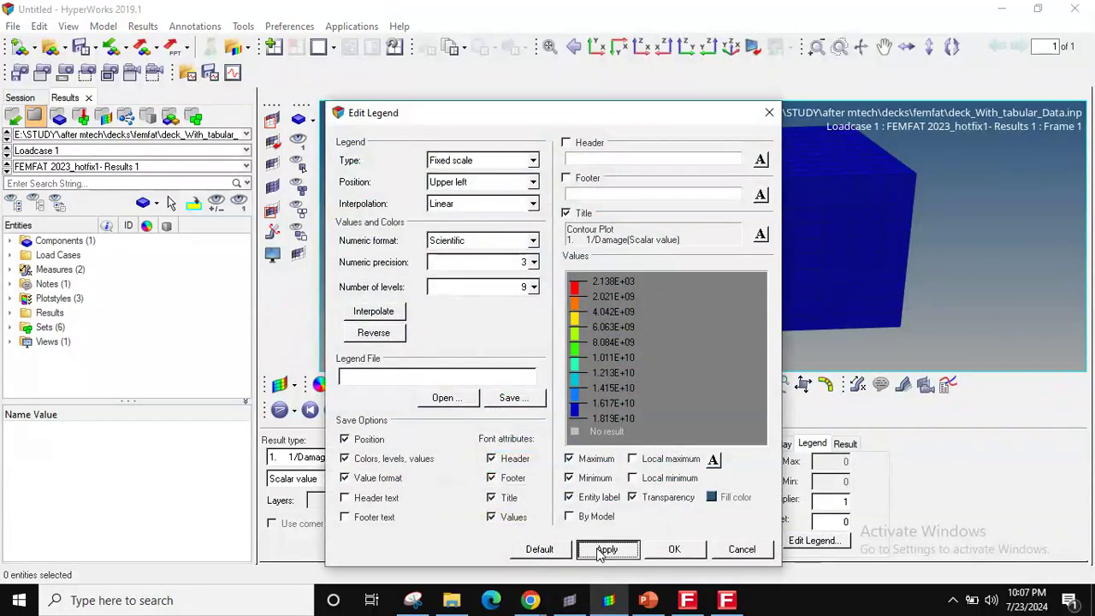
{"action": "left_click", "coordinate": [678, 552]}
Step: Set the reversed 1/Damage legend's second level to 1e4 again and examine the low-life regions around the block
{"action": "double_click", "coordinate": [392, 160]}
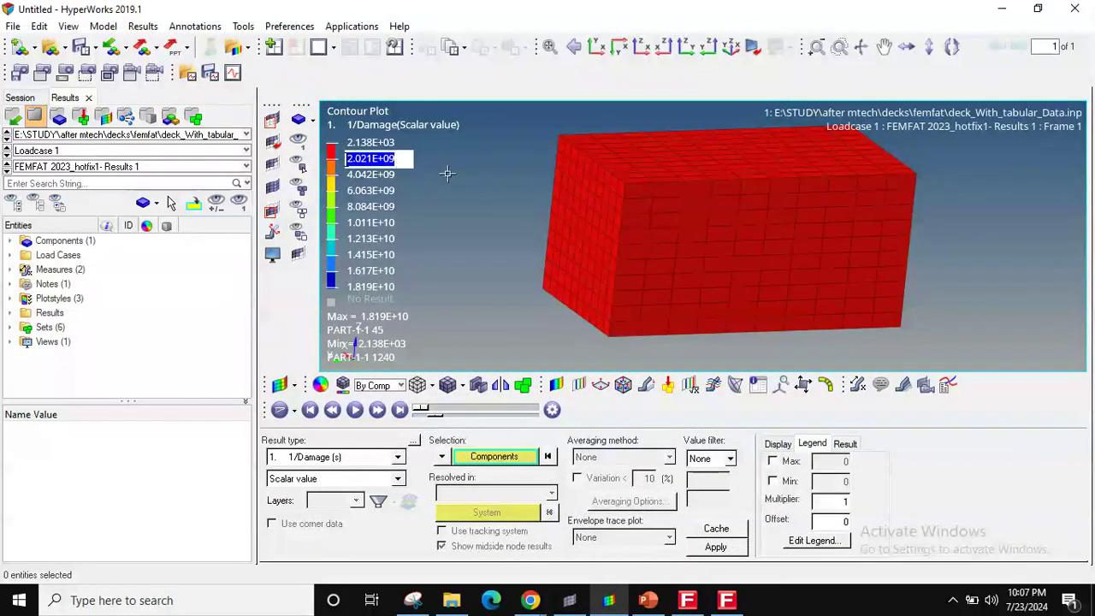
{"action": "type", "text": "1e4"}
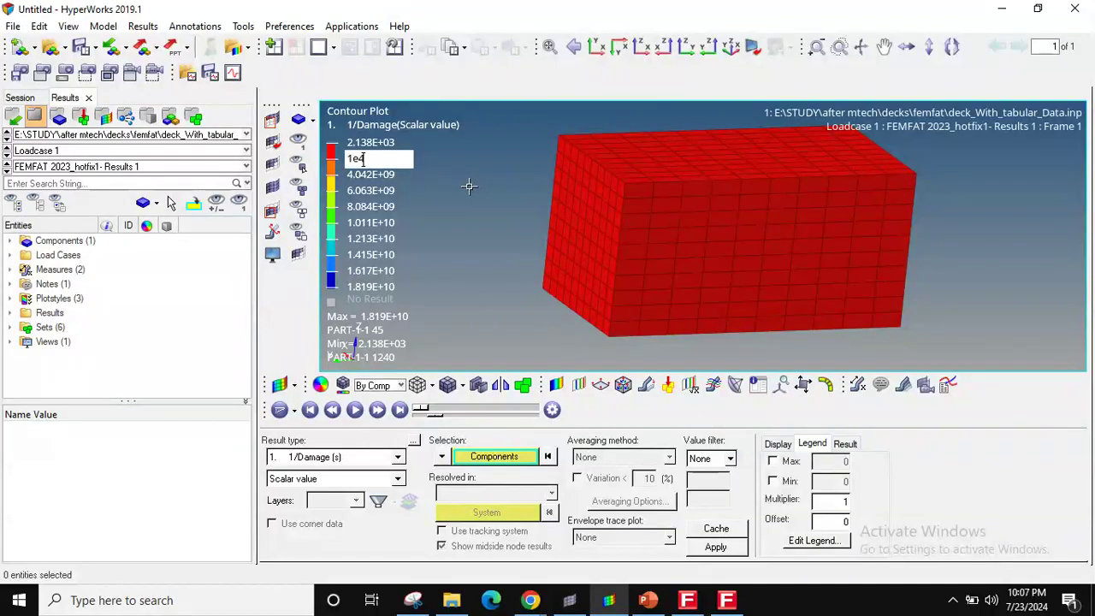
{"action": "key", "text": "Return"}
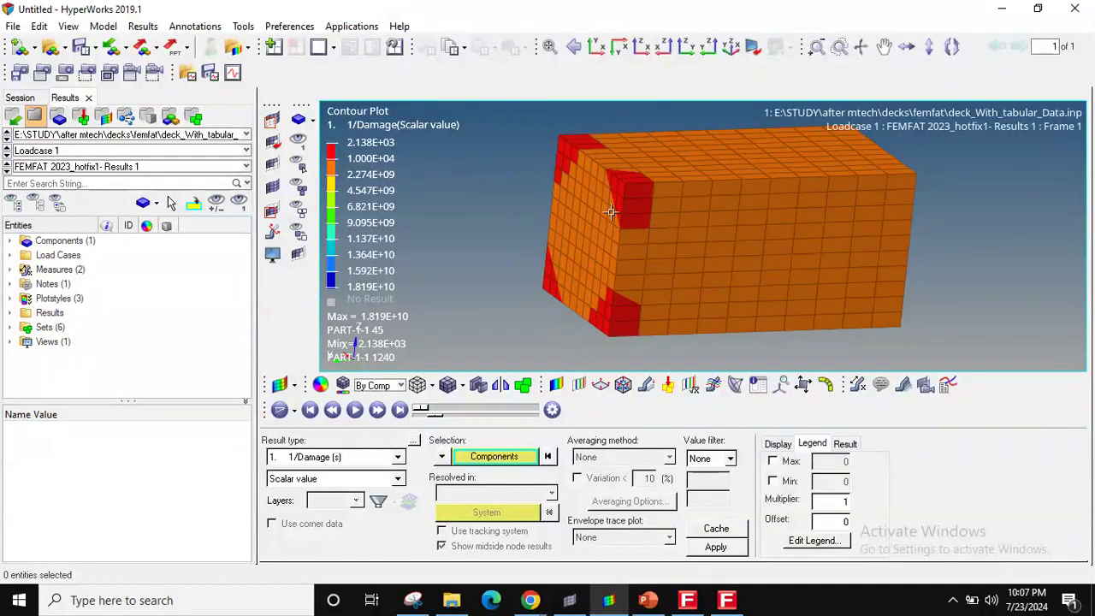
{"action": "mouse_move", "coordinate": [676, 220]}
{"action": "left_mouse_down", "text": "ctrl"}
{"action": "mouse_move", "coordinate": [576, 225]}
{"action": "mouse_move", "coordinate": [600, 232]}
{"action": "mouse_move", "coordinate": [593, 213]}
{"action": "mouse_move", "coordinate": [579, 260]}
{"action": "mouse_move", "coordinate": [699, 247]}
{"action": "mouse_move", "coordinate": [703, 231]}
{"action": "left_mouse_up", "text": "ctrl"}
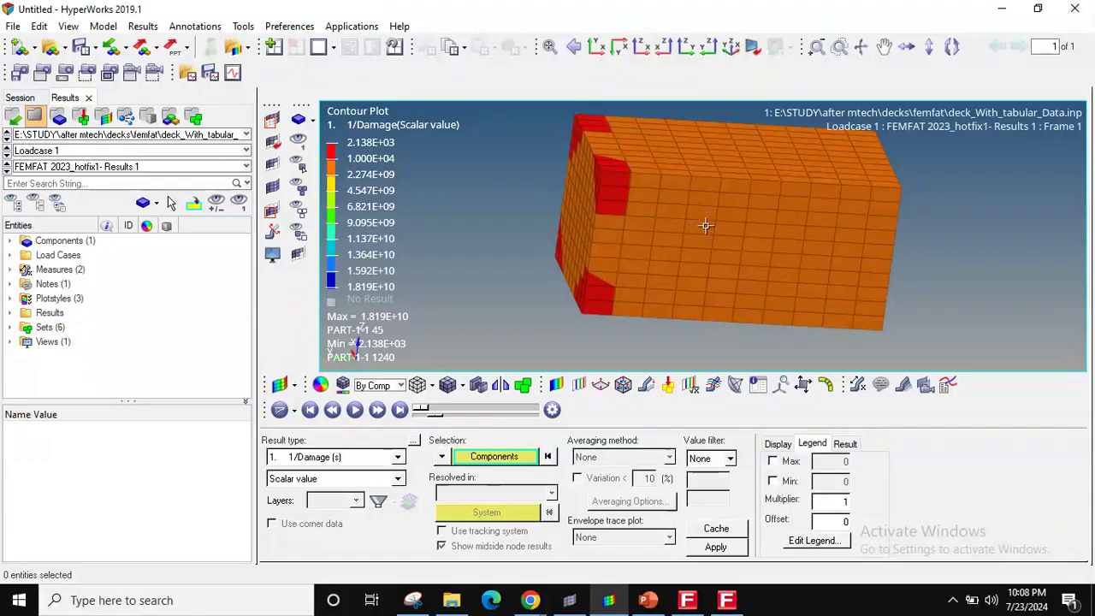
{"action": "left_click_drag", "start_coordinate": [642, 198], "coordinate": [733, 417], "text": "ctrl"}
{"action": "left_click", "coordinate": [734, 605]}
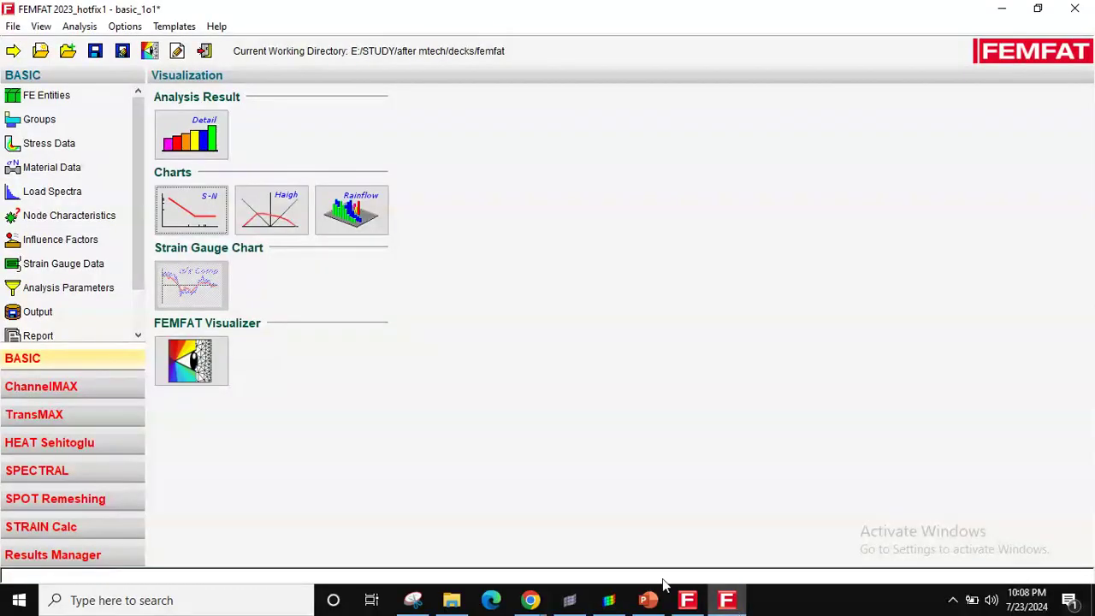
{"action": "mouse_move", "coordinate": [530, 602]}
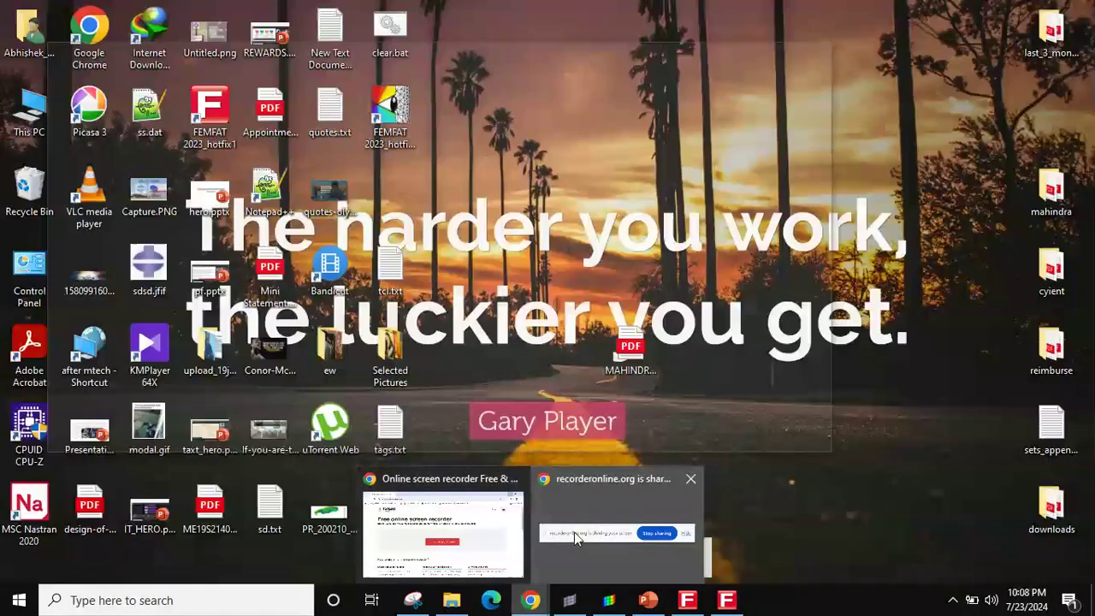
{"action": "left_click", "coordinate": [574, 531]}
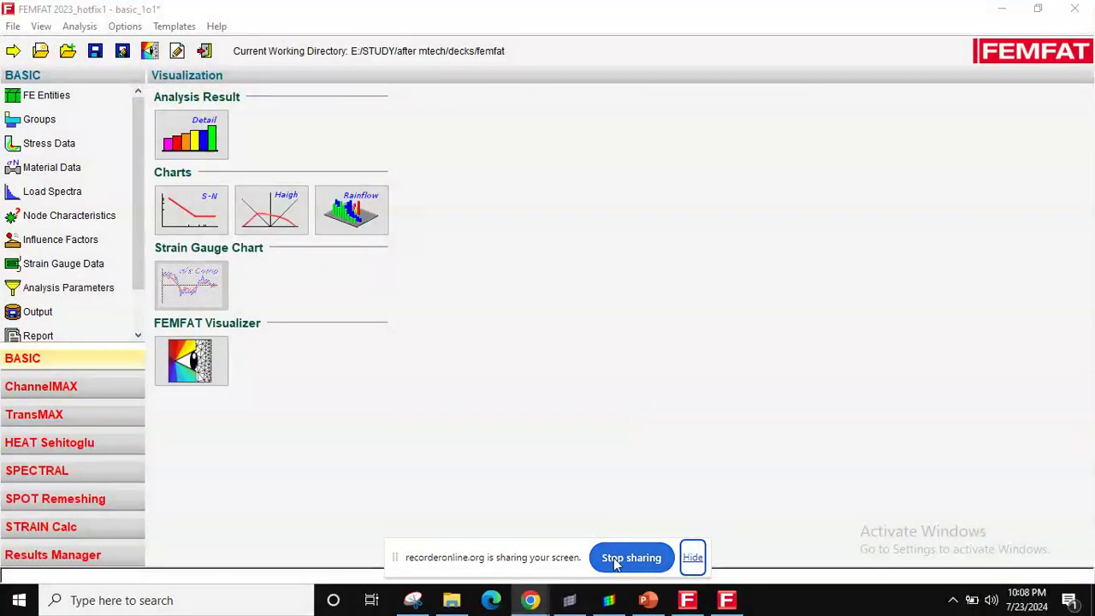